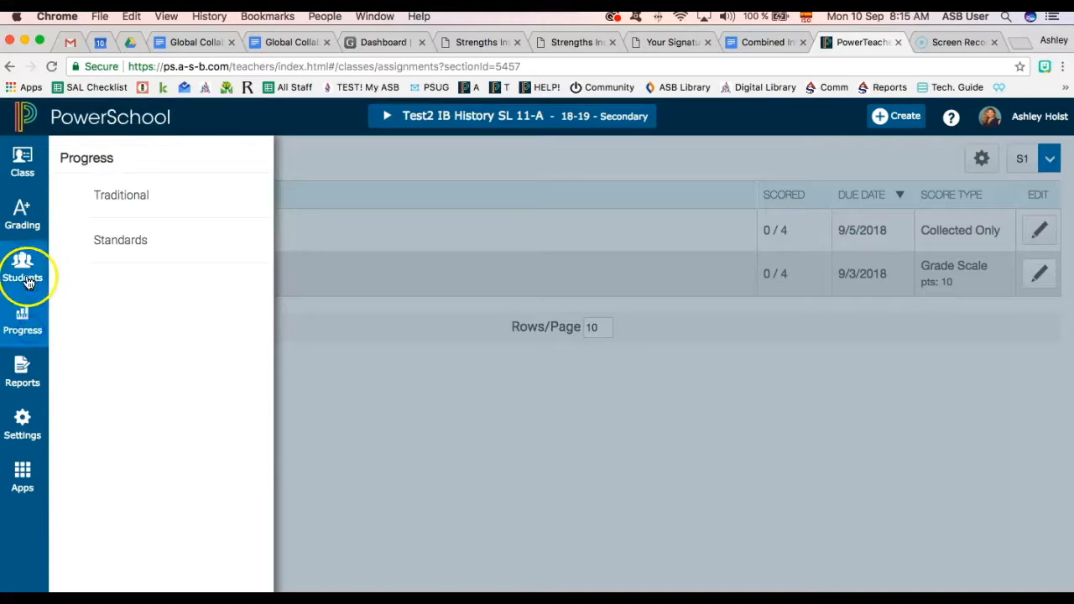
Step: Create a new assignment named "Test 2" for the Test2 IB History SL 11-A class
mouse_move(27, 276)
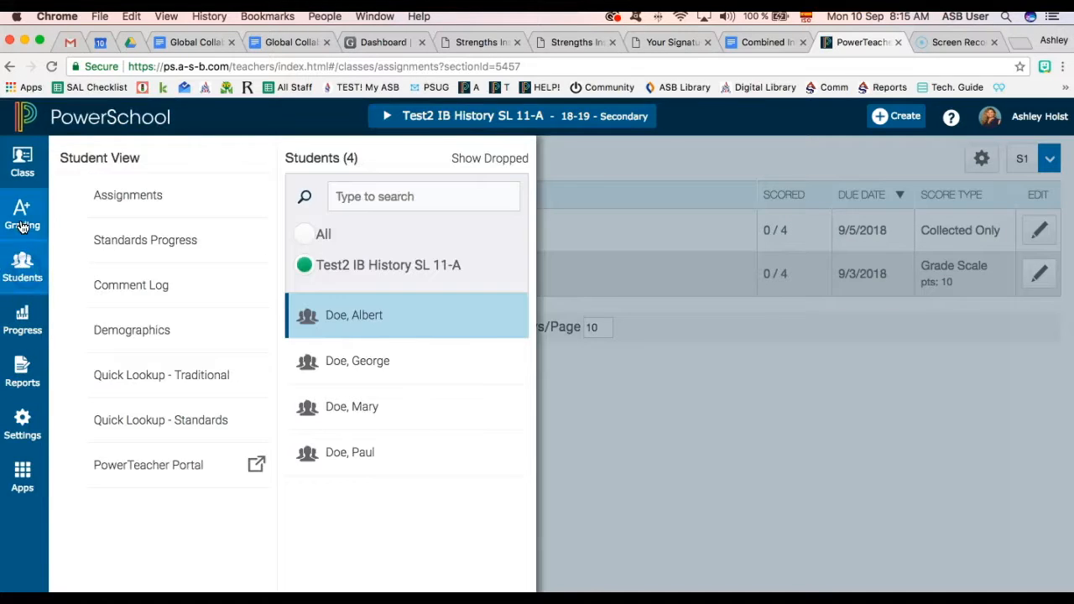
mouse_move(21, 220)
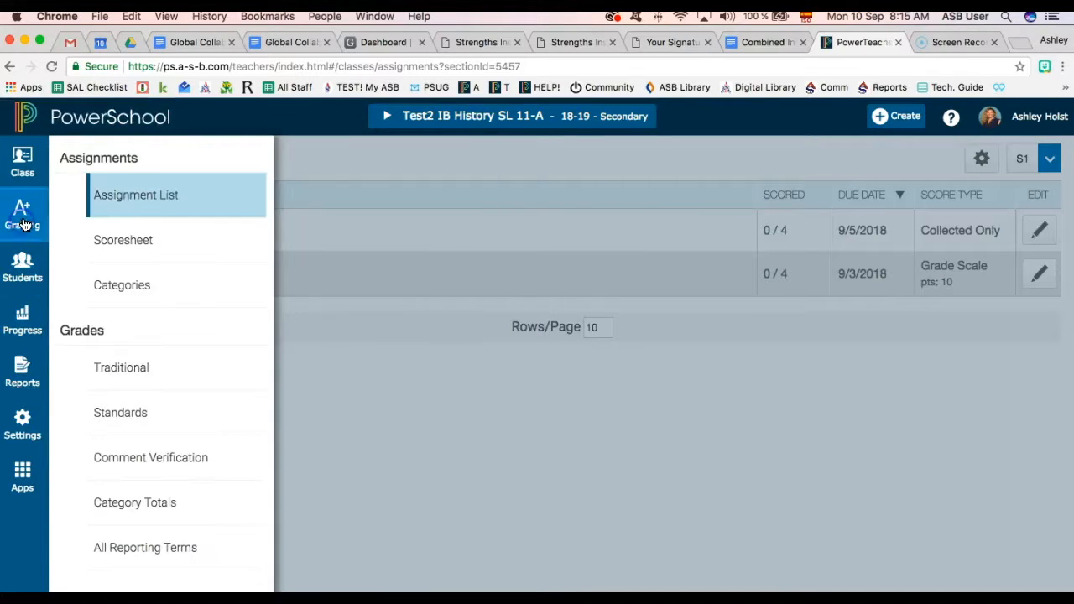
left_click(889, 126)
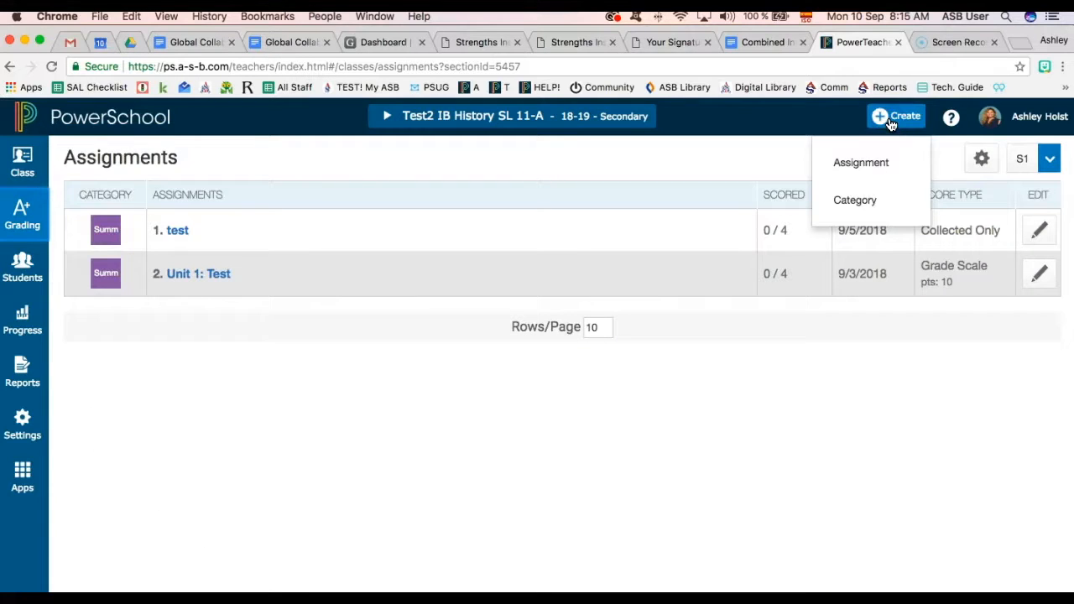
left_click(887, 166)
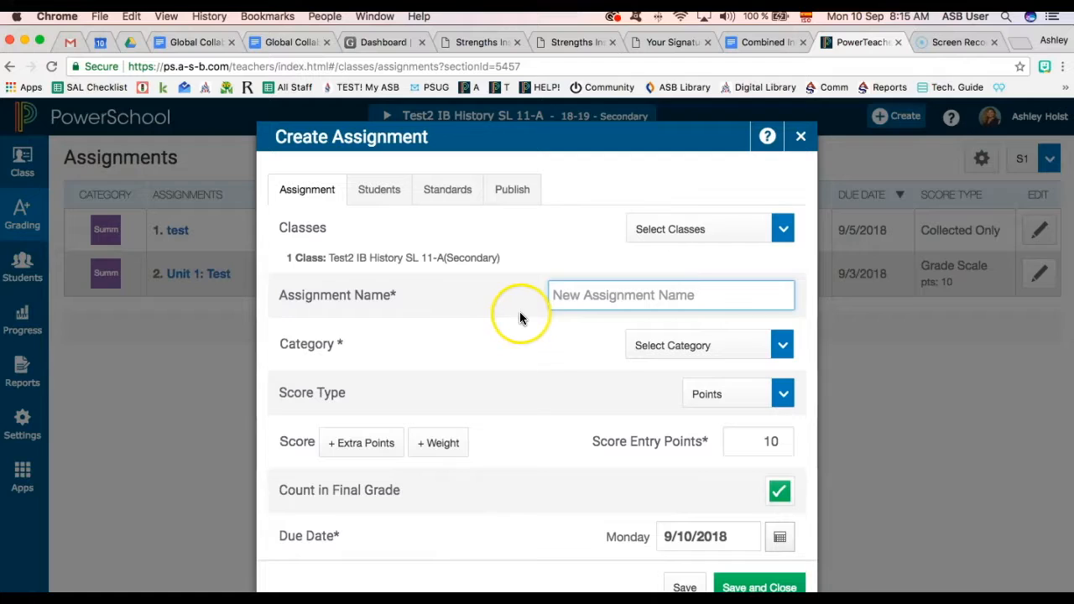
type("Test 2")
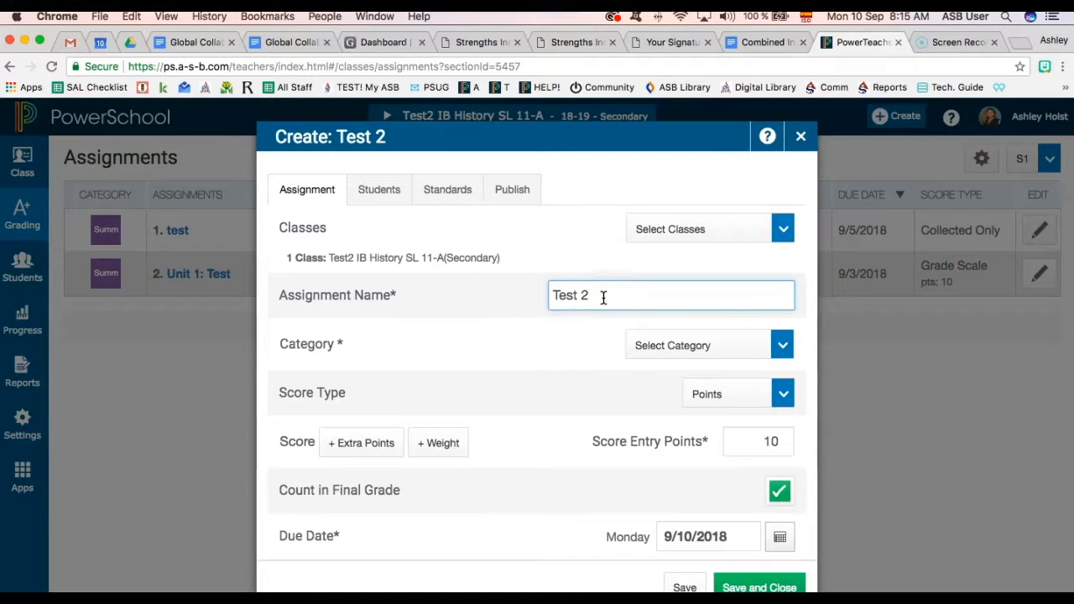
Step: Add all other classes to the assignment and check the due date for each class
left_click(696, 230)
left_click(754, 377)
left_click(756, 329)
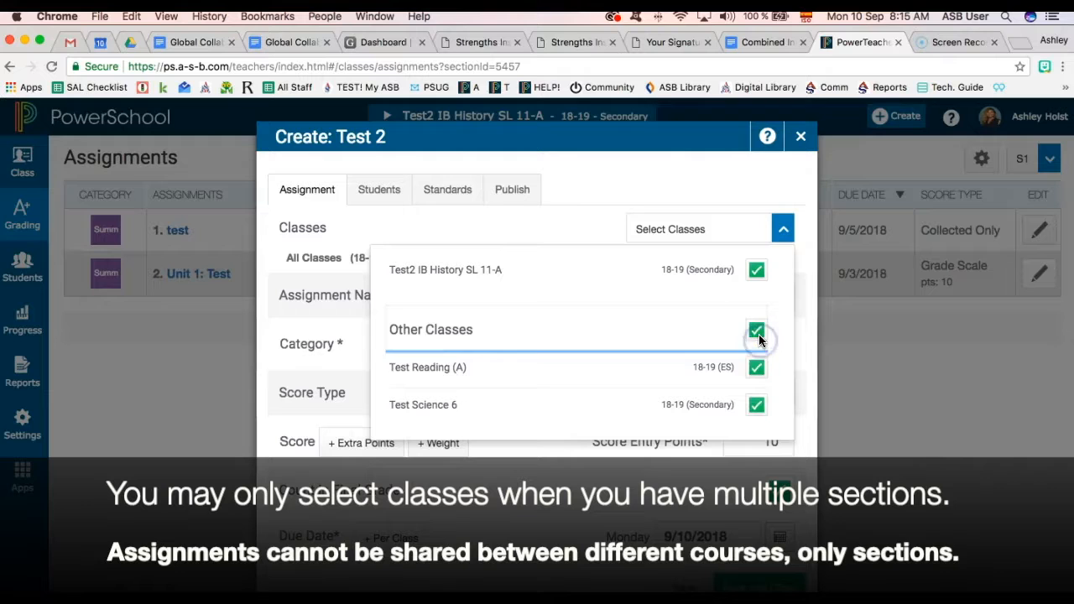
left_click(543, 236)
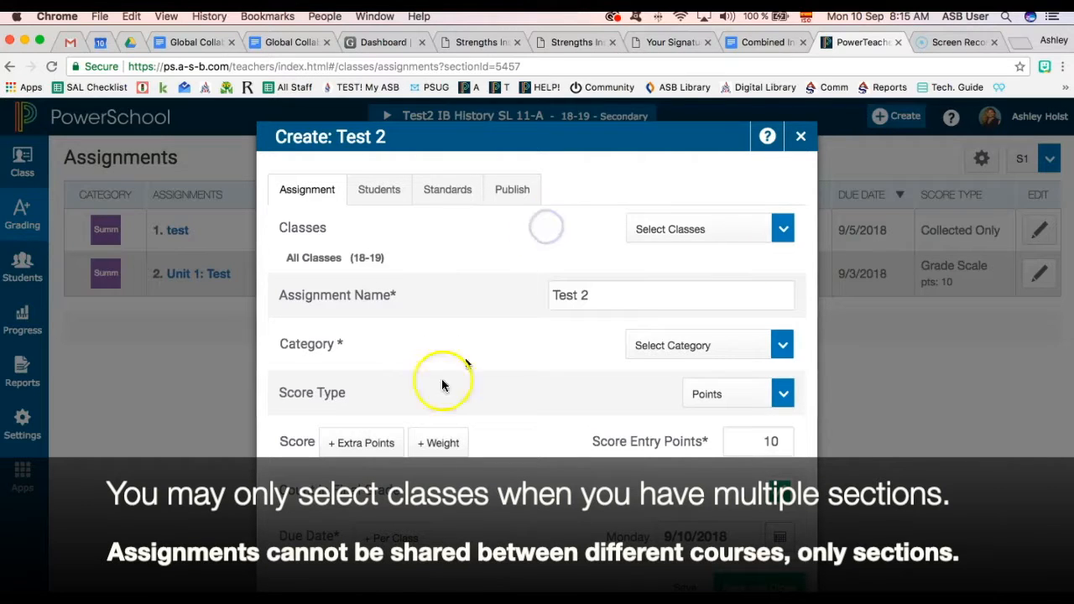
scroll(411, 482, "down", 1)
scroll(565, 383, "down", 3)
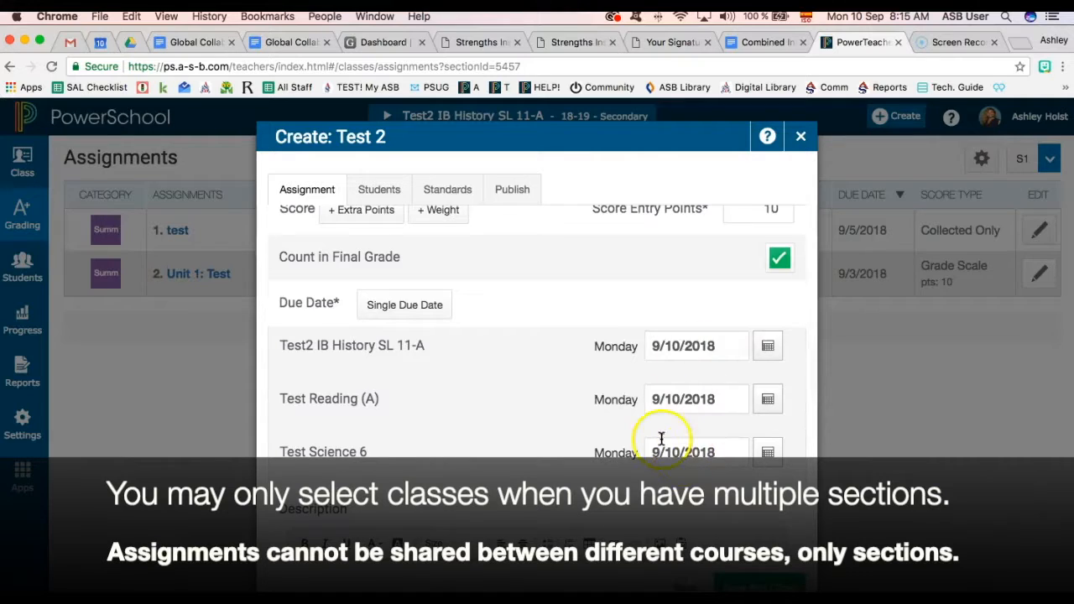
Step: Remove the other classes from the assignment, keeping only Test2 IB History SL 11-A
scroll(663, 446, "up", 4)
left_click(696, 232)
left_click(757, 329)
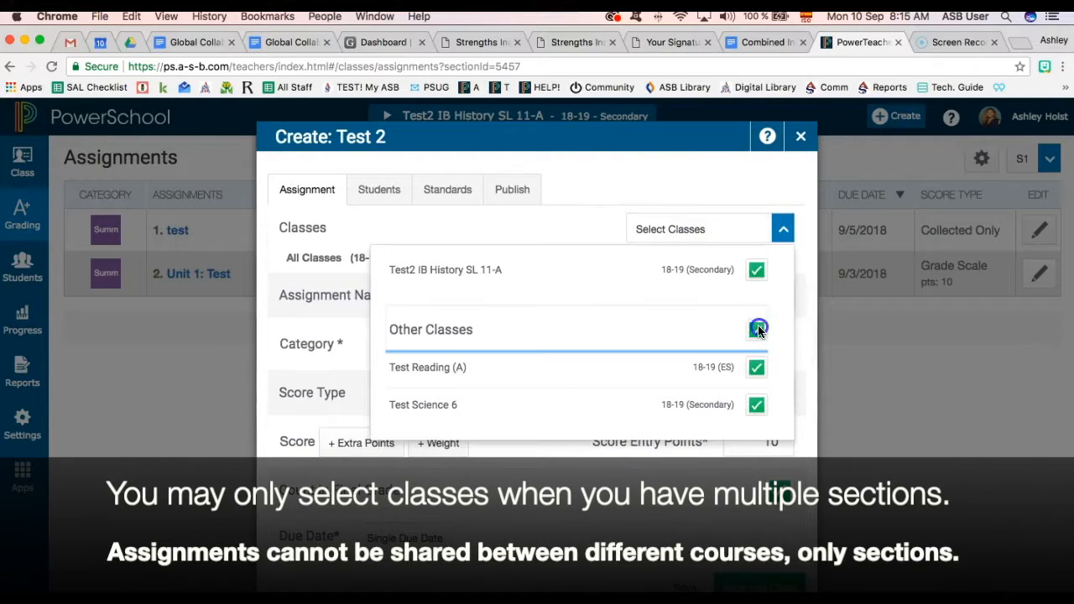
left_click(534, 229)
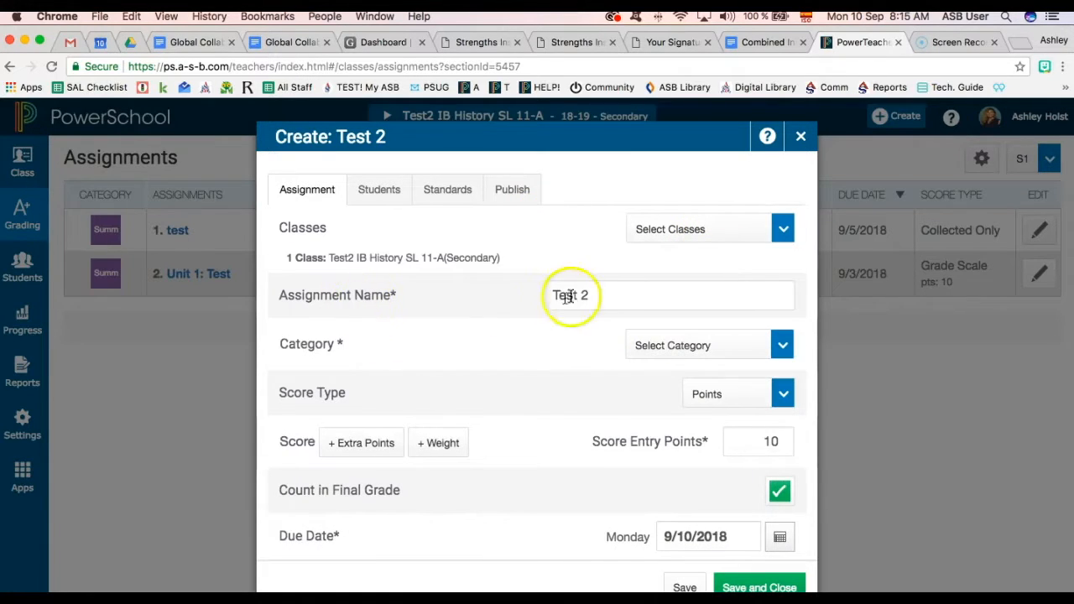
Step: Set the Test 2 assignment's category to Summative
left_click_drag(595, 295, 554, 297)
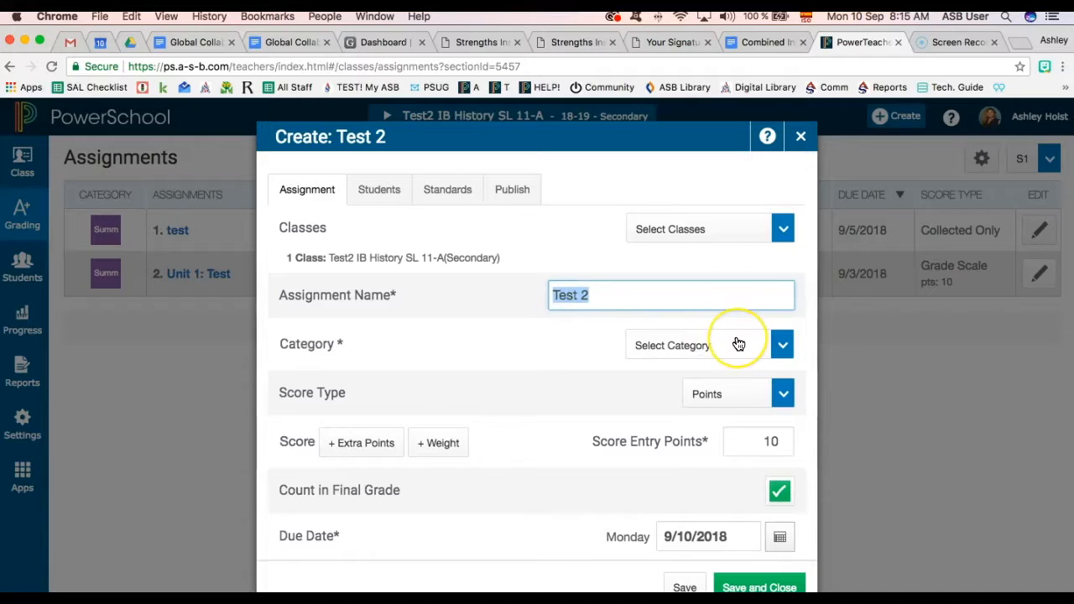
left_click(782, 344)
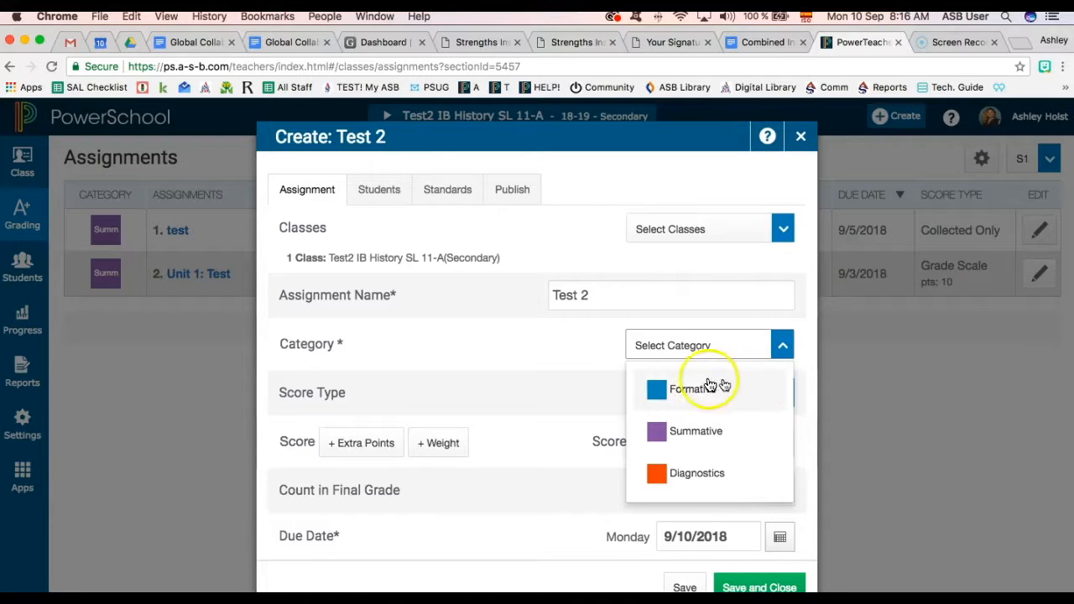
scroll(730, 449, "down", 1)
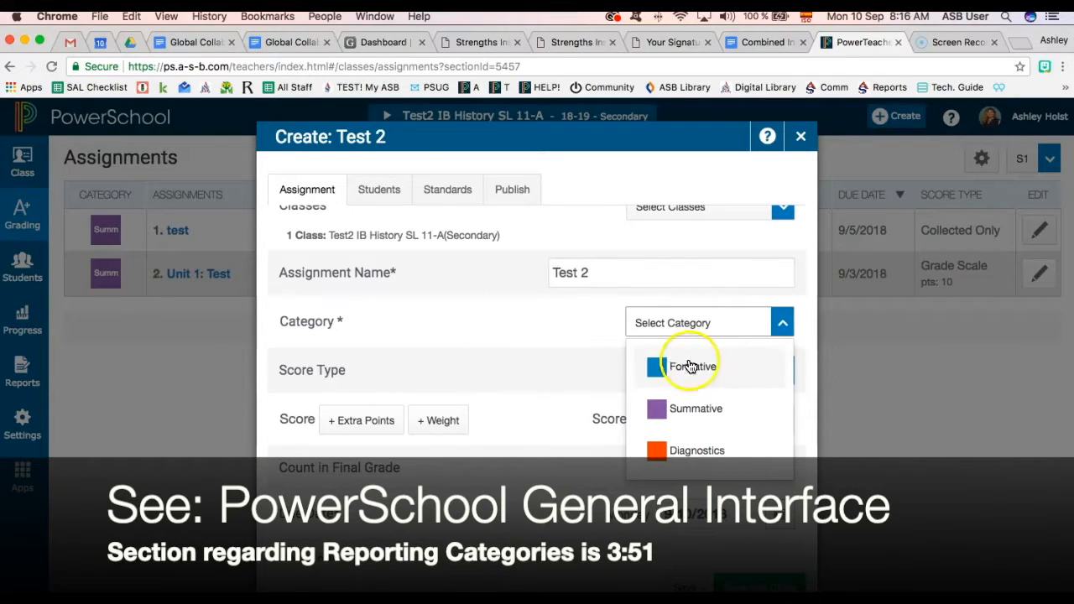
left_click(734, 368)
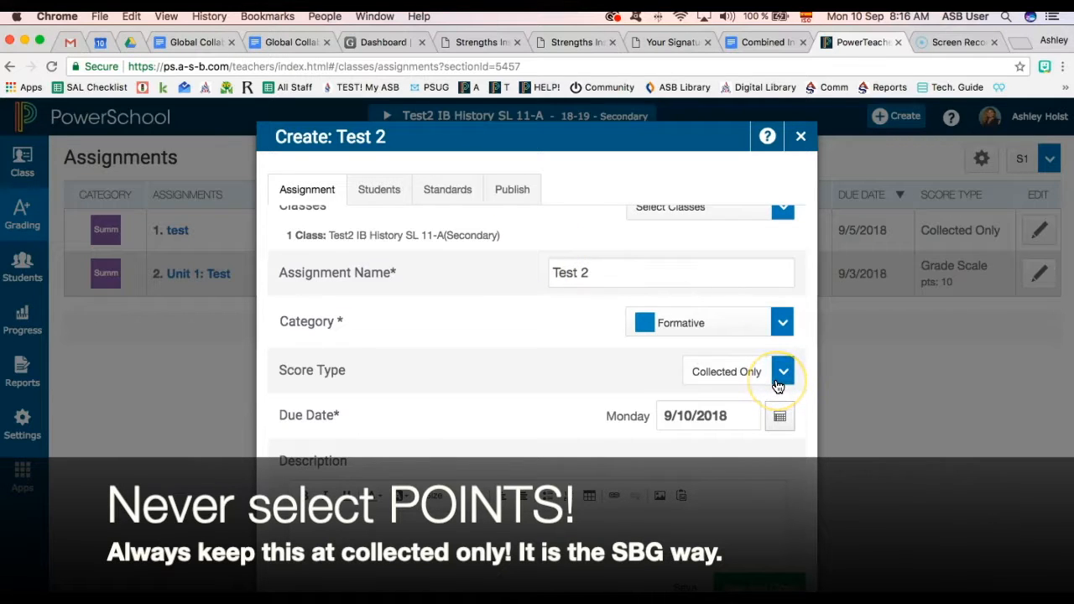
left_click(777, 320)
left_click(734, 408)
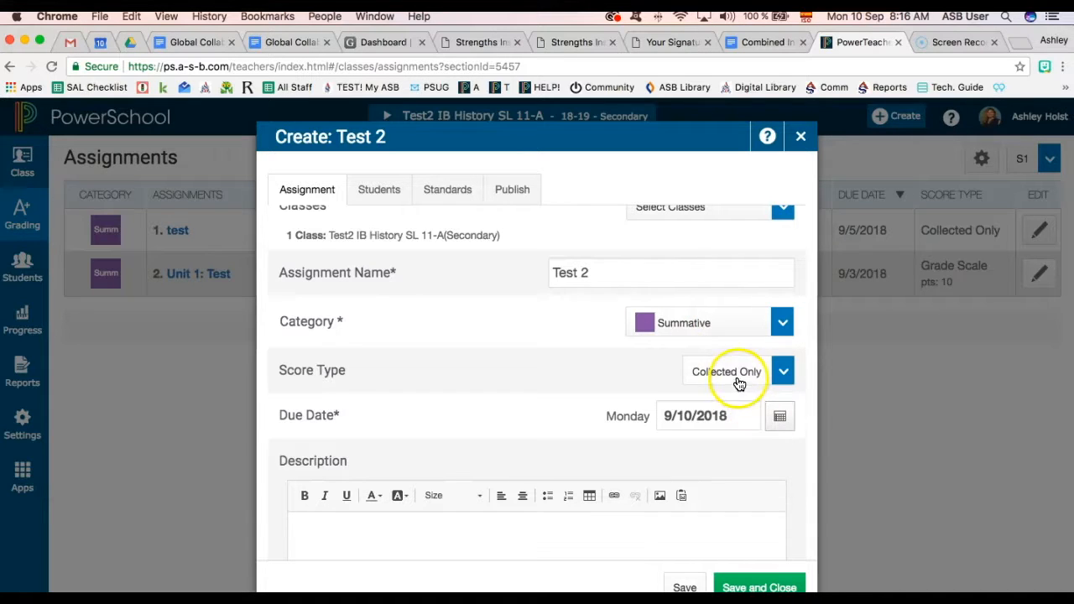
Step: Review the assignment's due date and description fields, and the students it applies to, including the list for adding or removing them
scroll(681, 407, "down", 1)
scroll(682, 407, "down", 2)
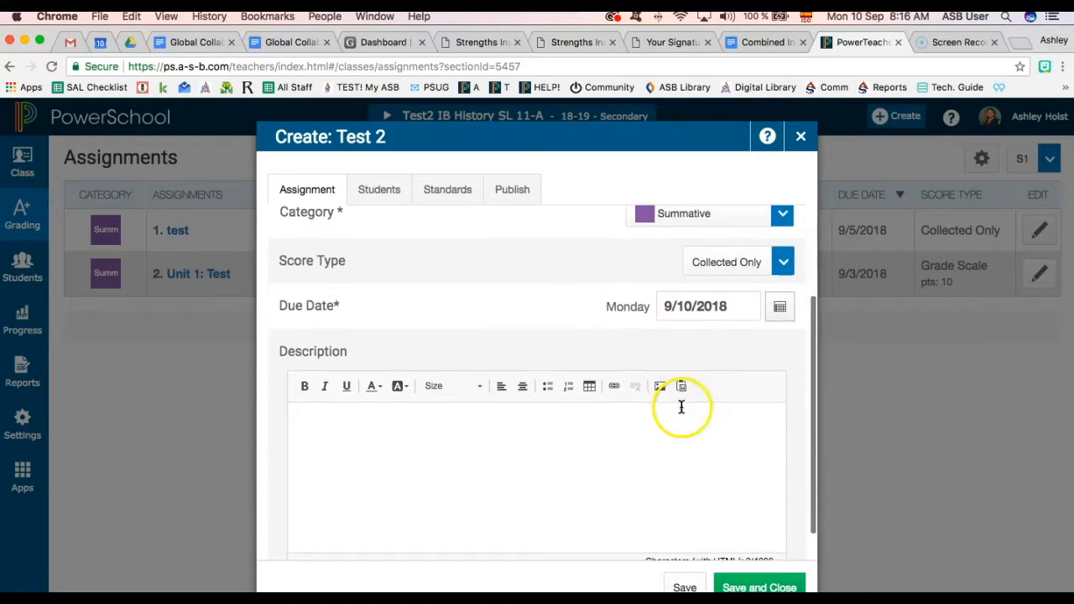
scroll(335, 448, "up", 1)
left_click(334, 452)
scroll(339, 449, "up", 3)
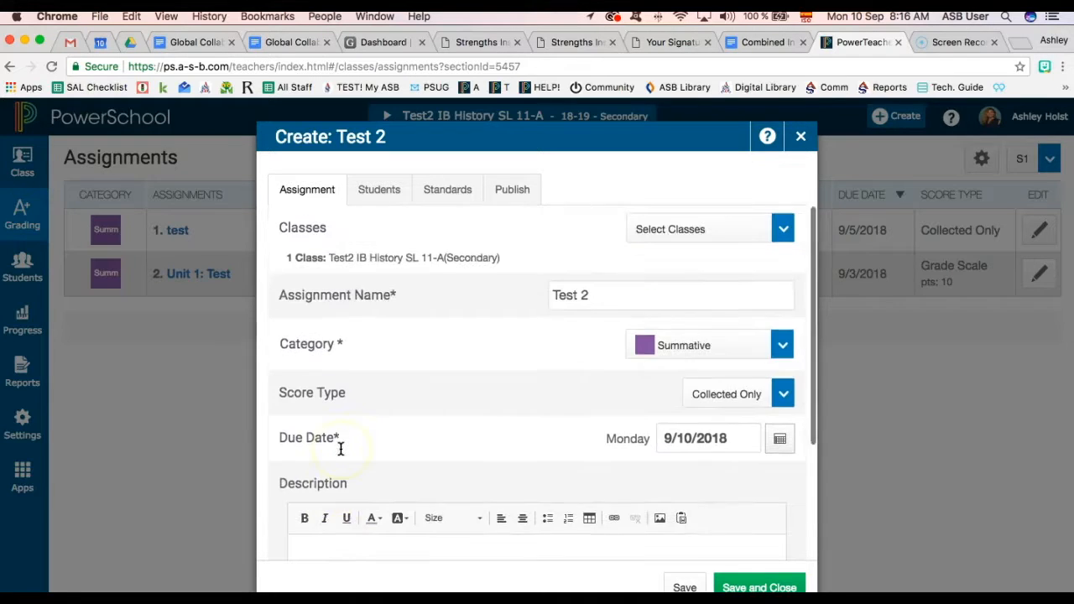
left_click(382, 189)
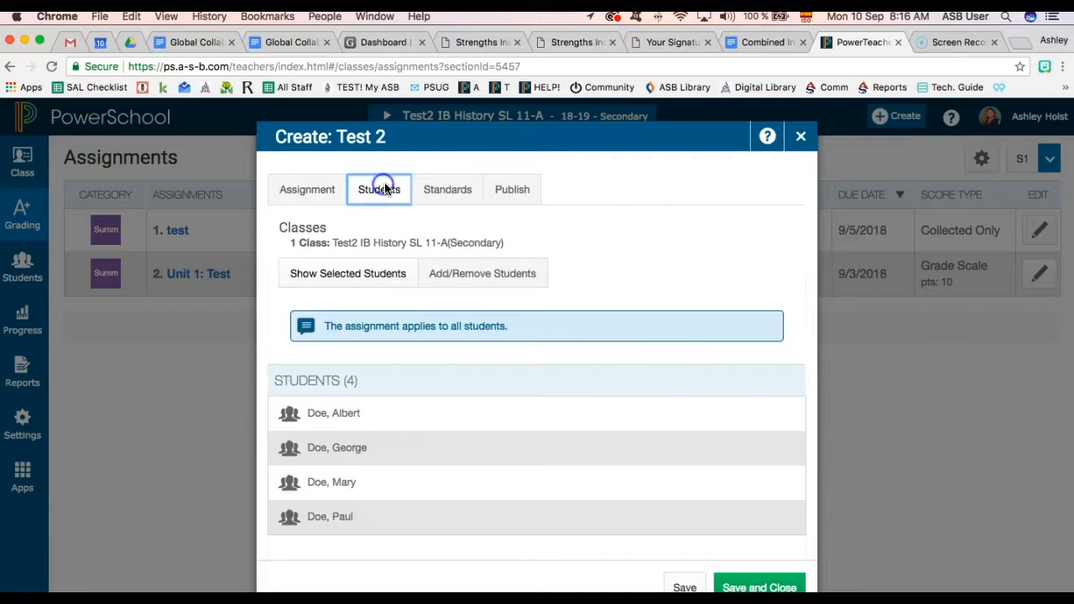
left_click(378, 279)
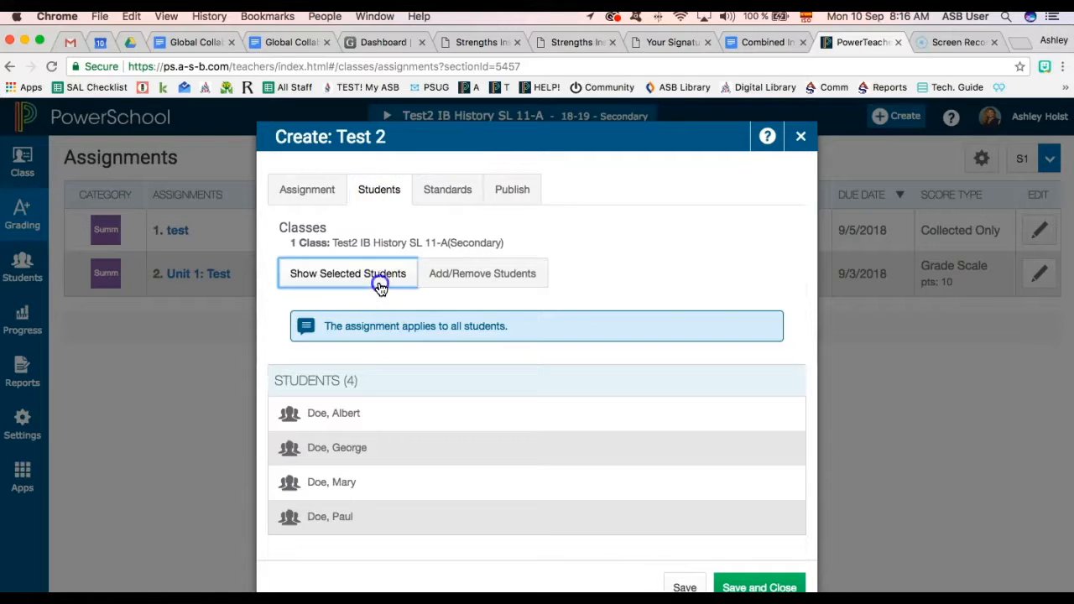
left_click(460, 274)
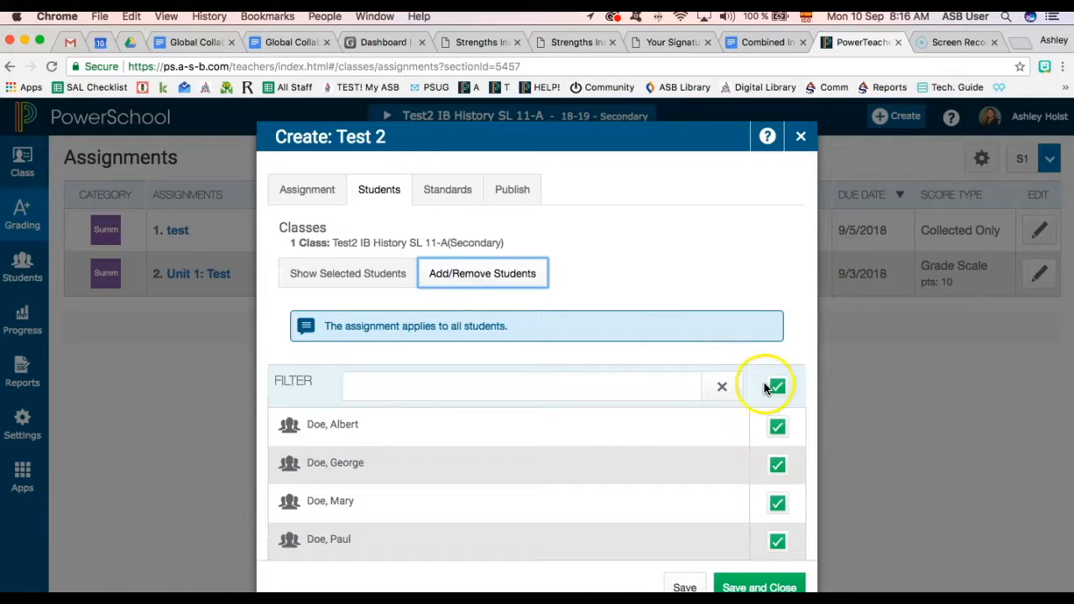
Step: Attach the subcategory standards HS.1.1.4, HS.1.2.1 and HS.9032.1.1 to the example assignment
left_click(432, 190)
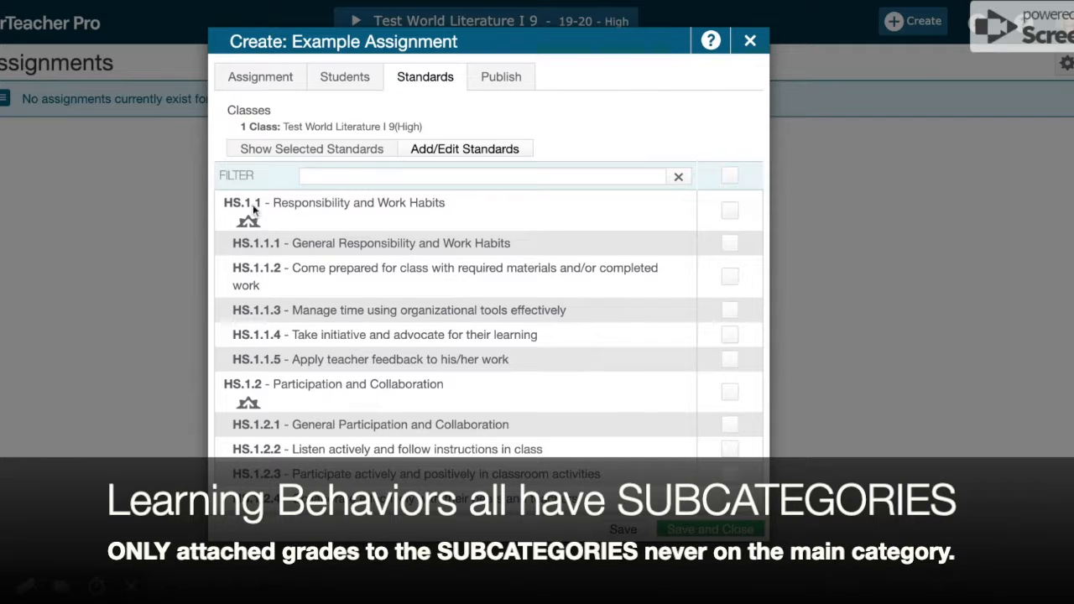
left_click(729, 211)
scroll(726, 332, "down", 3)
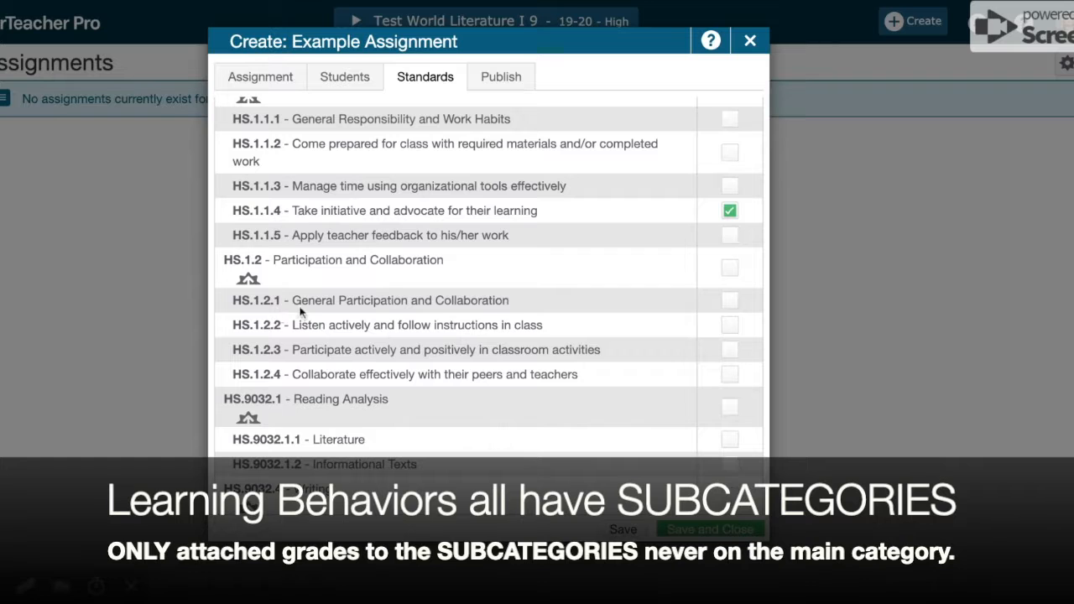
left_click(728, 302)
scroll(728, 307, "down", 2)
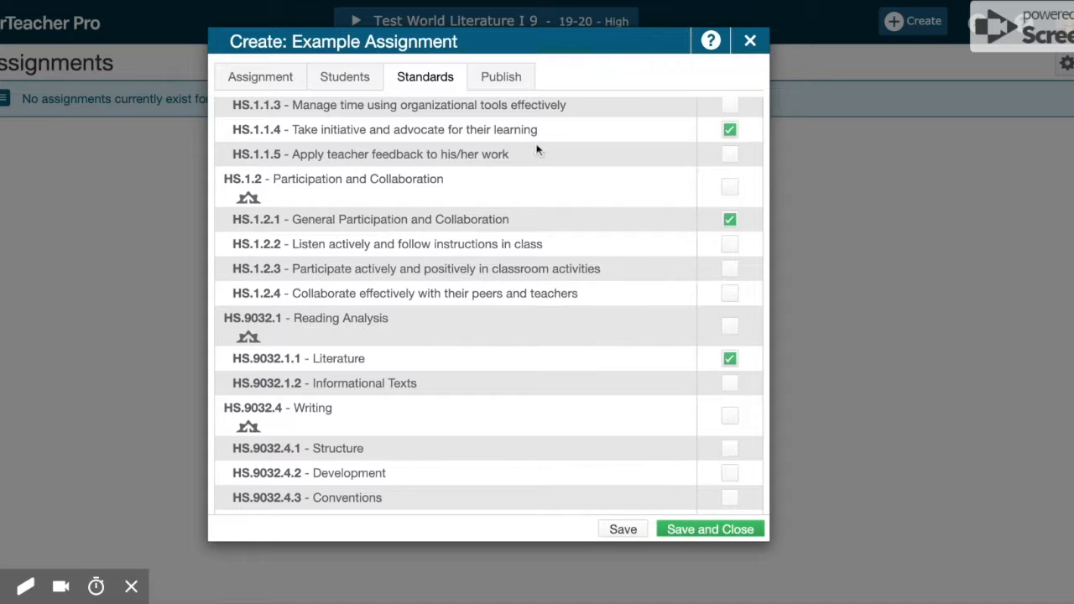
scroll(517, 382, "up", 3)
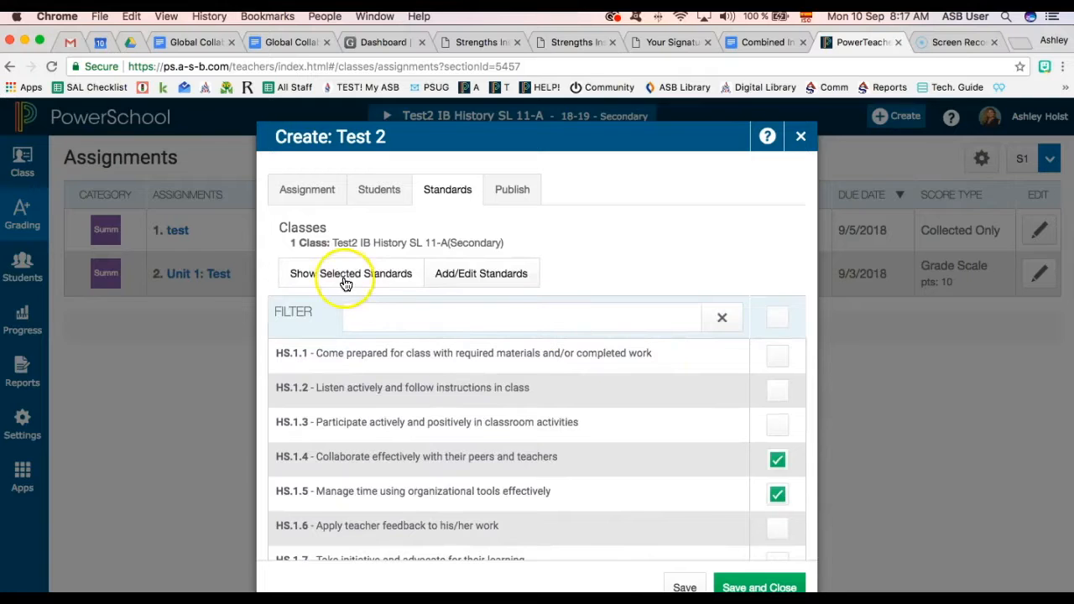
Step: Show the standards selected for Test 2 and set all of them to count in the grade
left_click(339, 277)
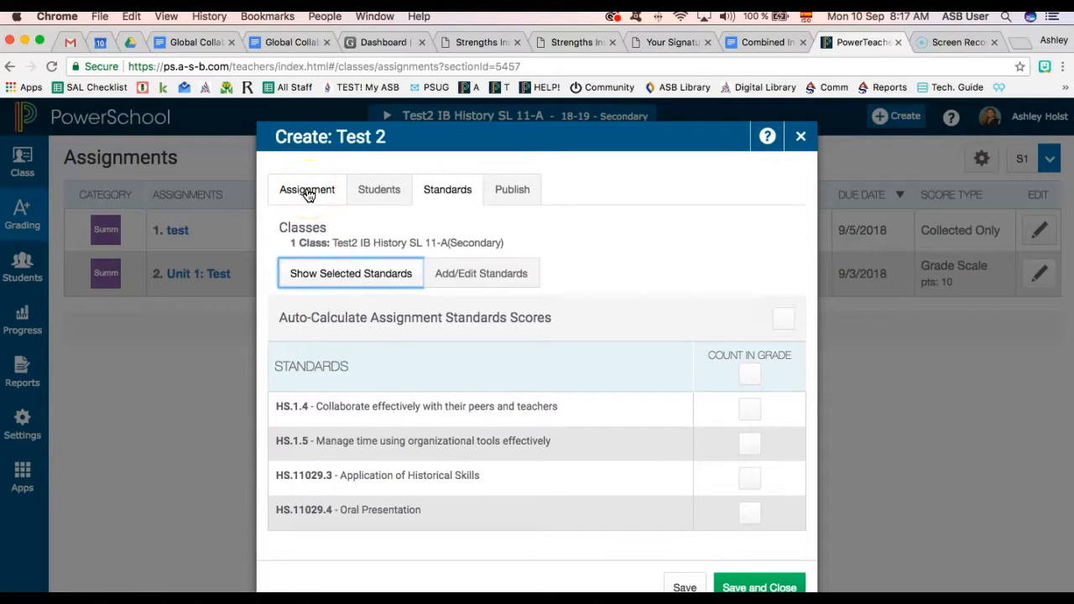
left_click(752, 373)
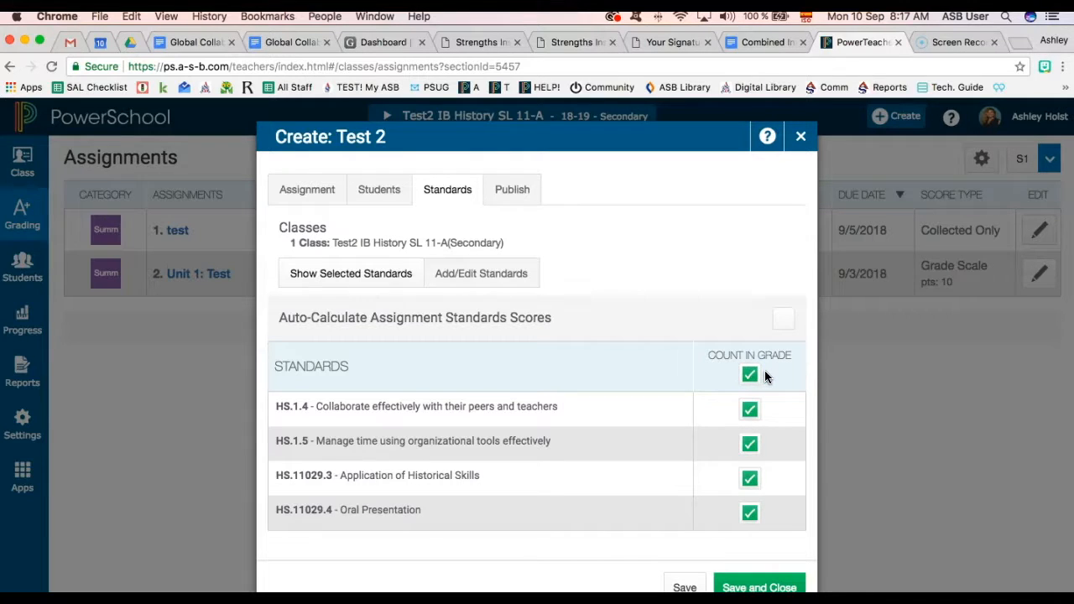
left_click(346, 269)
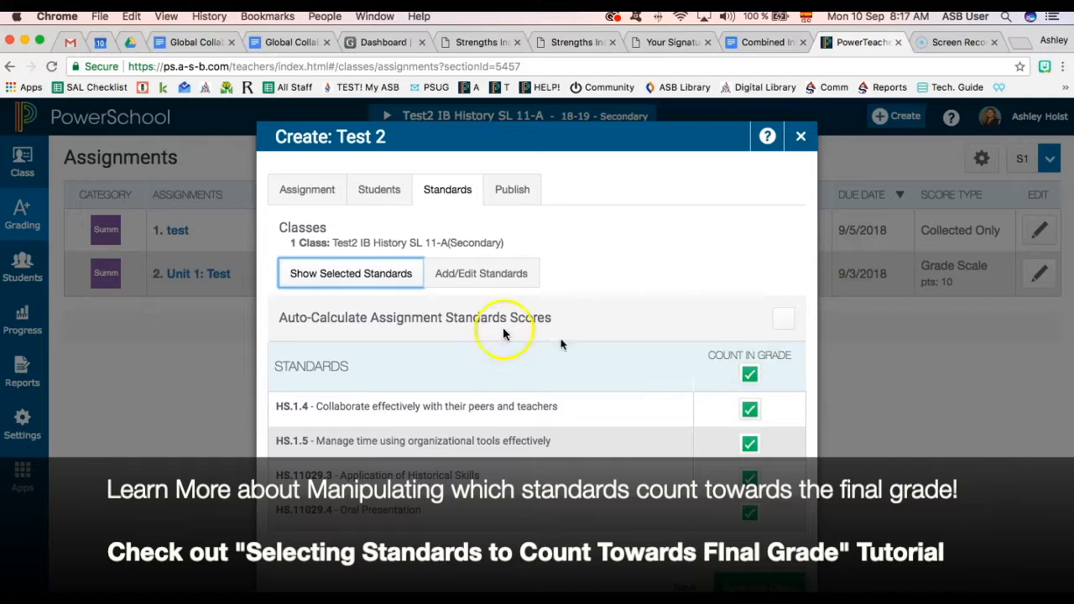
left_click(780, 354)
left_click_drag(780, 355, 706, 359)
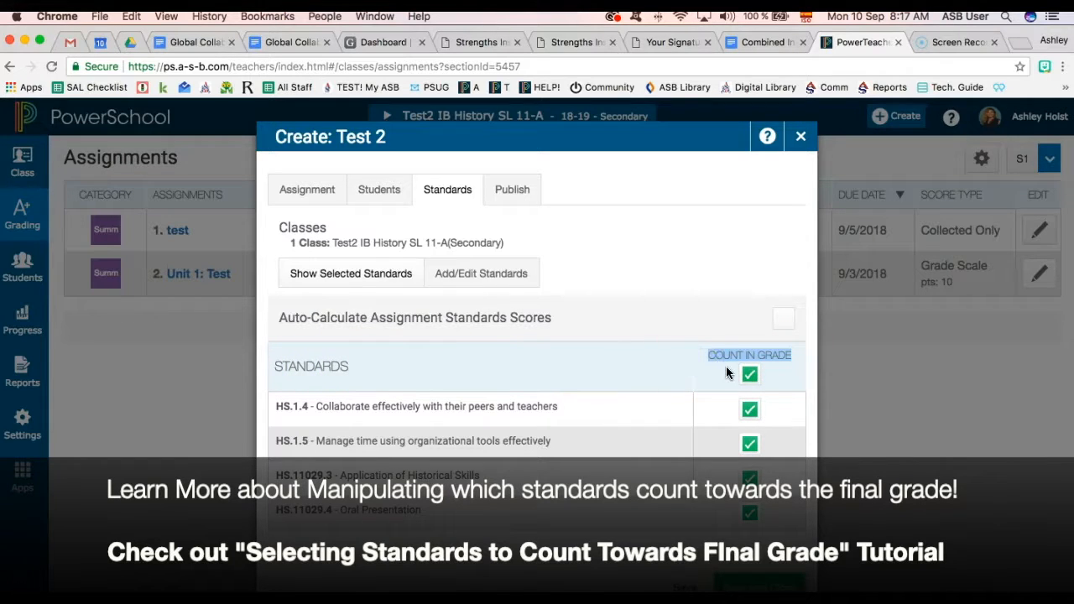
left_click(453, 277)
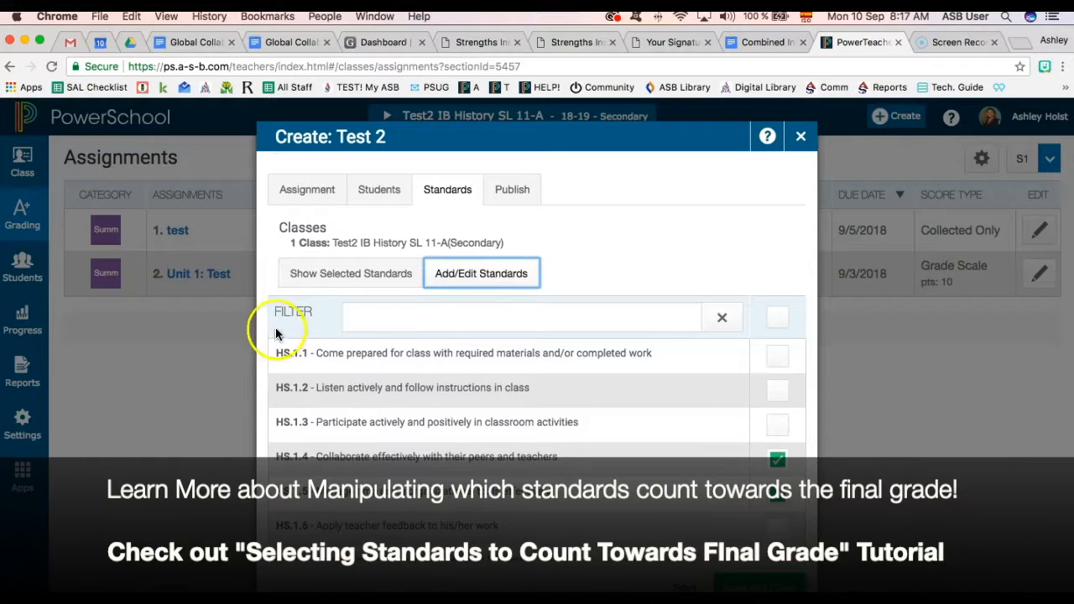
left_click(319, 281)
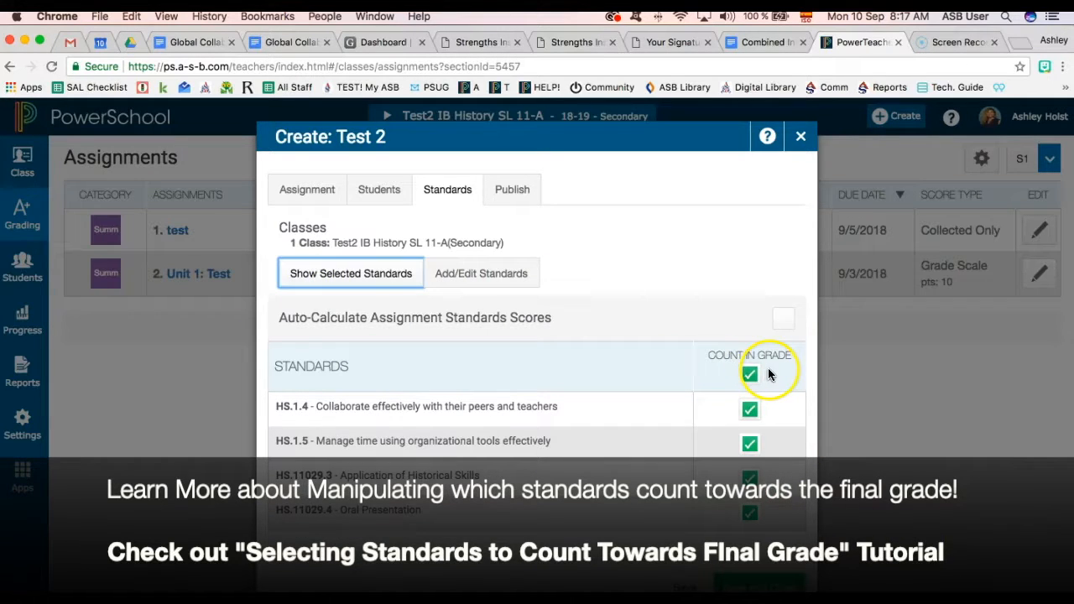
Step: Review the assignment's publishing settings and recheck its name and category
left_click(514, 191)
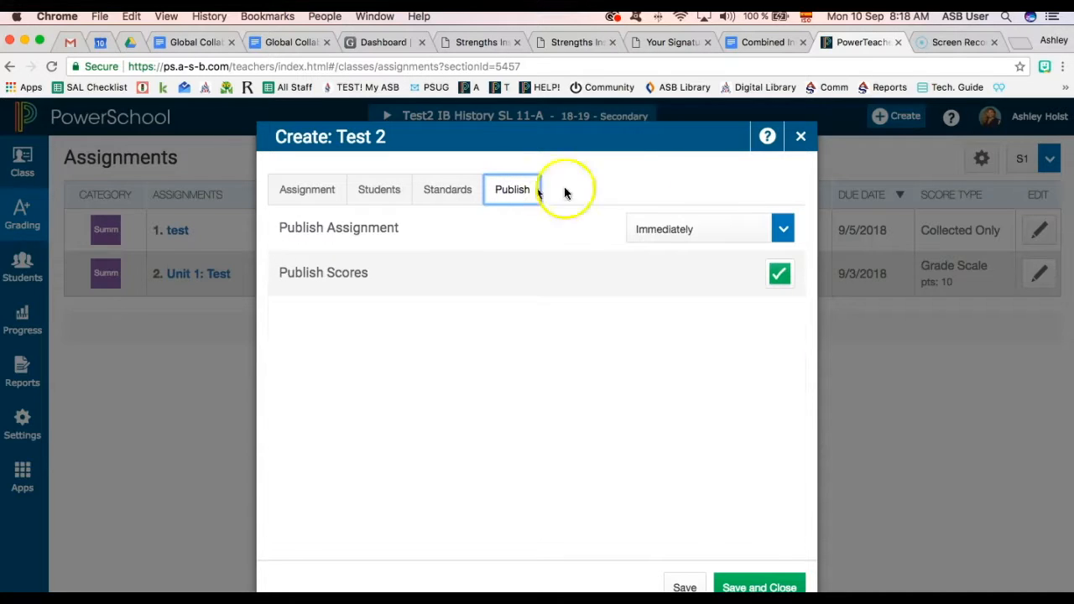
left_click(302, 194)
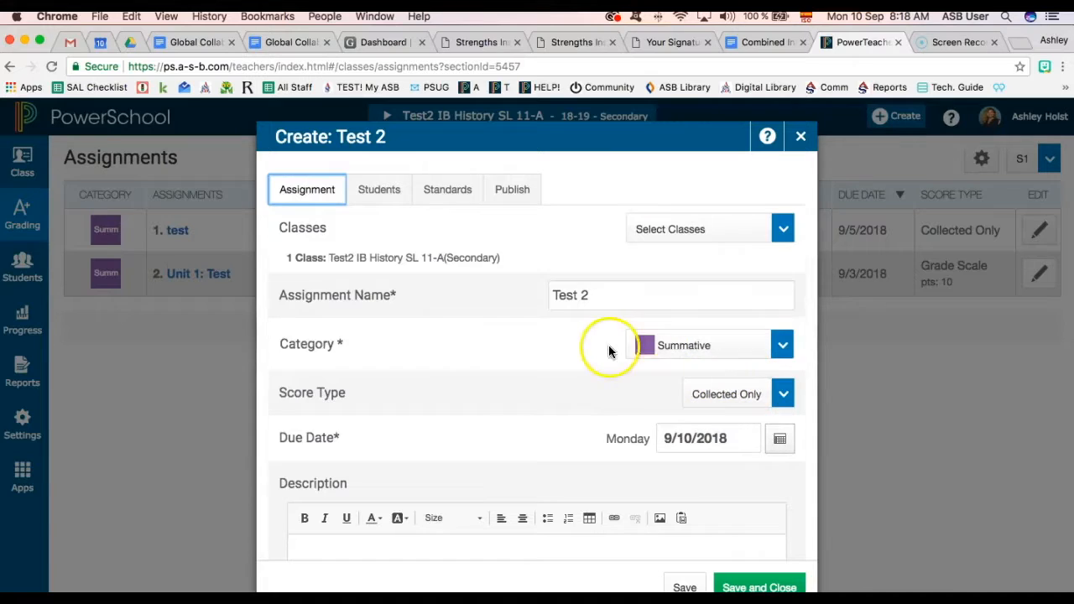
left_click(512, 191)
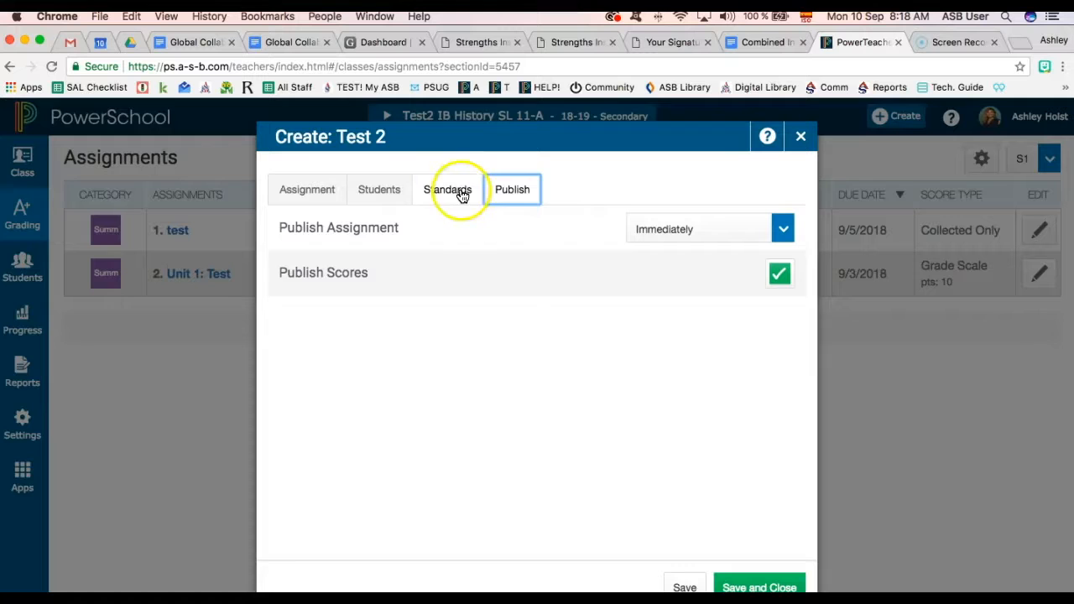
left_click(300, 193)
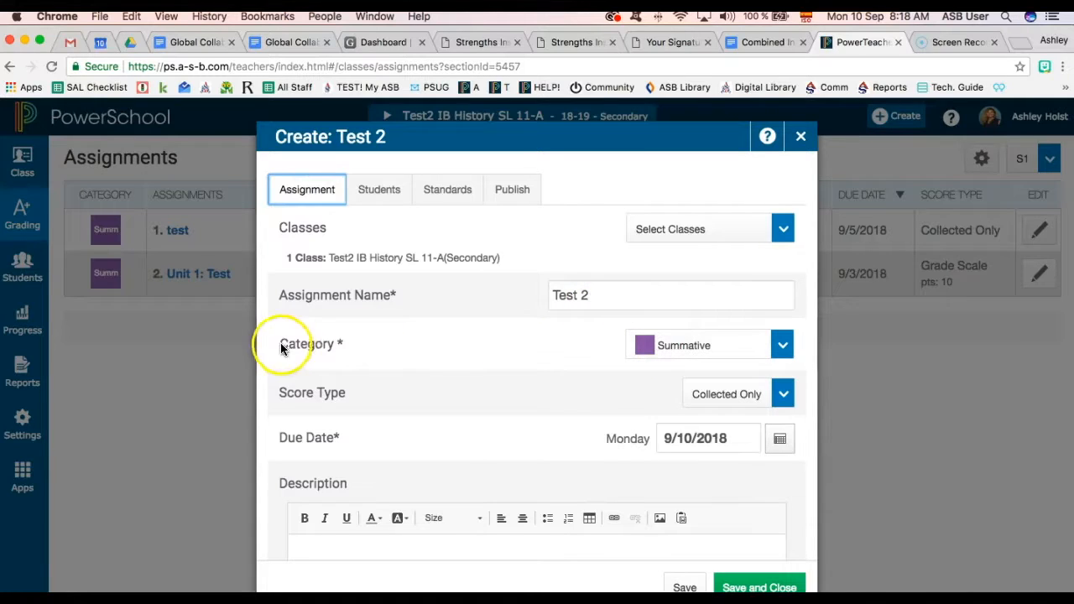
triple_click(576, 296)
left_click_drag(286, 343, 798, 348)
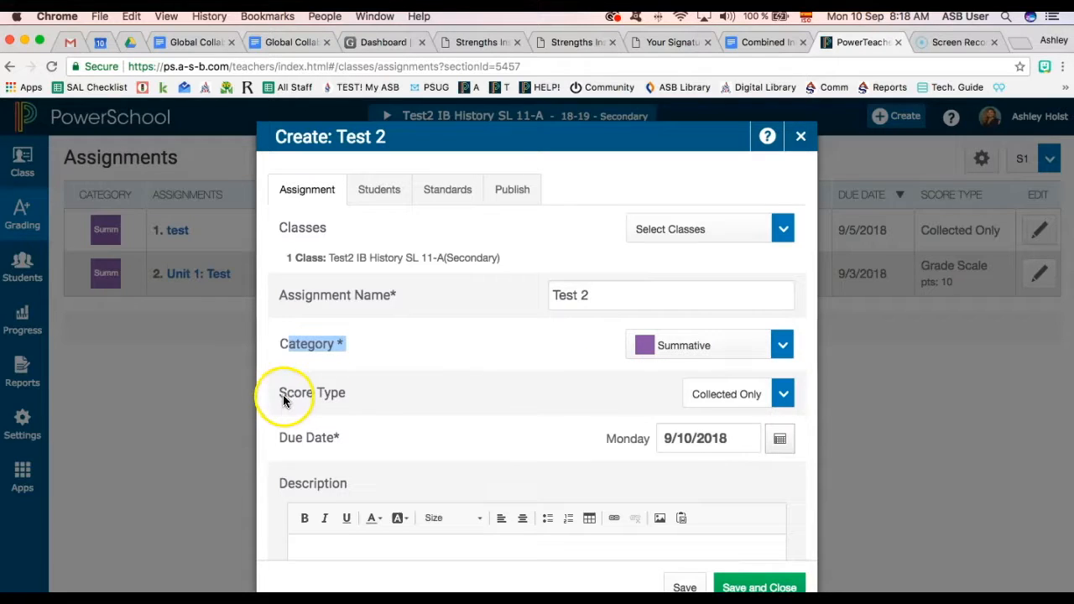
Step: Review the score type choices for Test 2, the students it applies to, and its selected and available standards
left_click(783, 396)
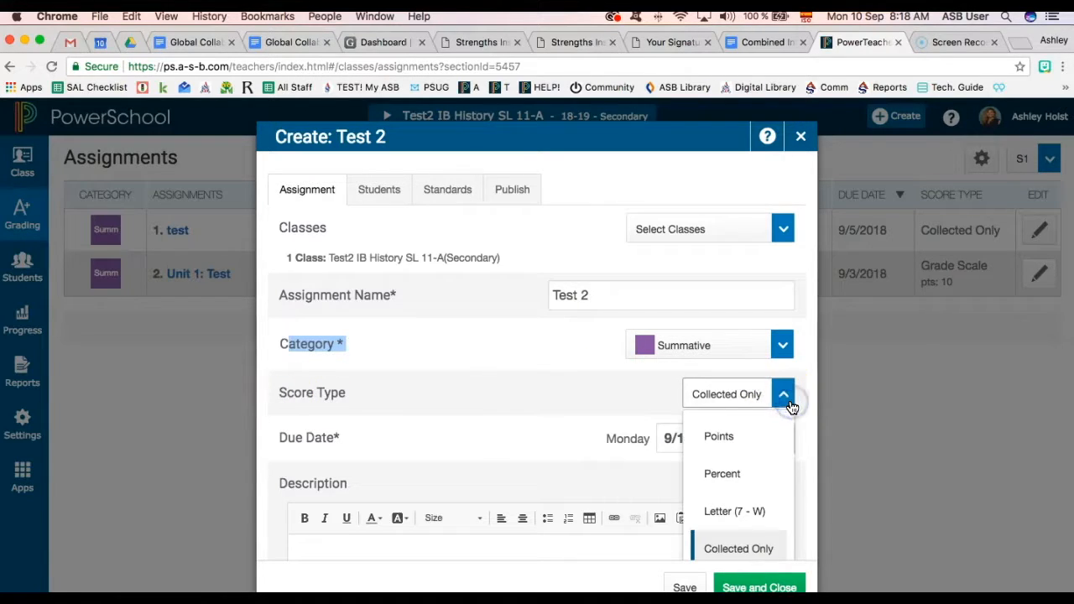
left_click(801, 388)
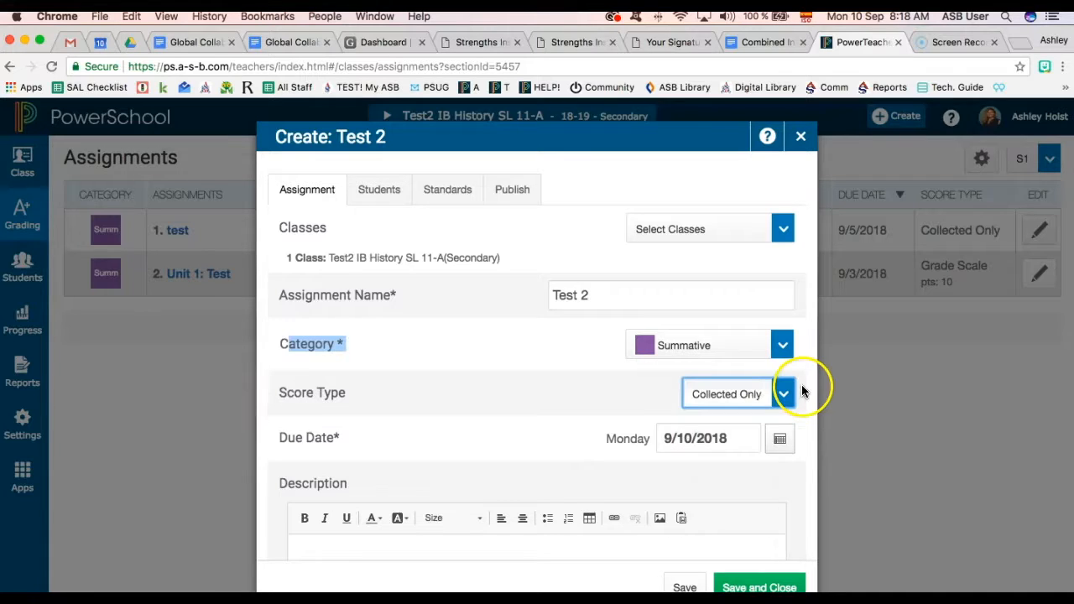
left_click(789, 409)
left_click(375, 191)
left_click(440, 188)
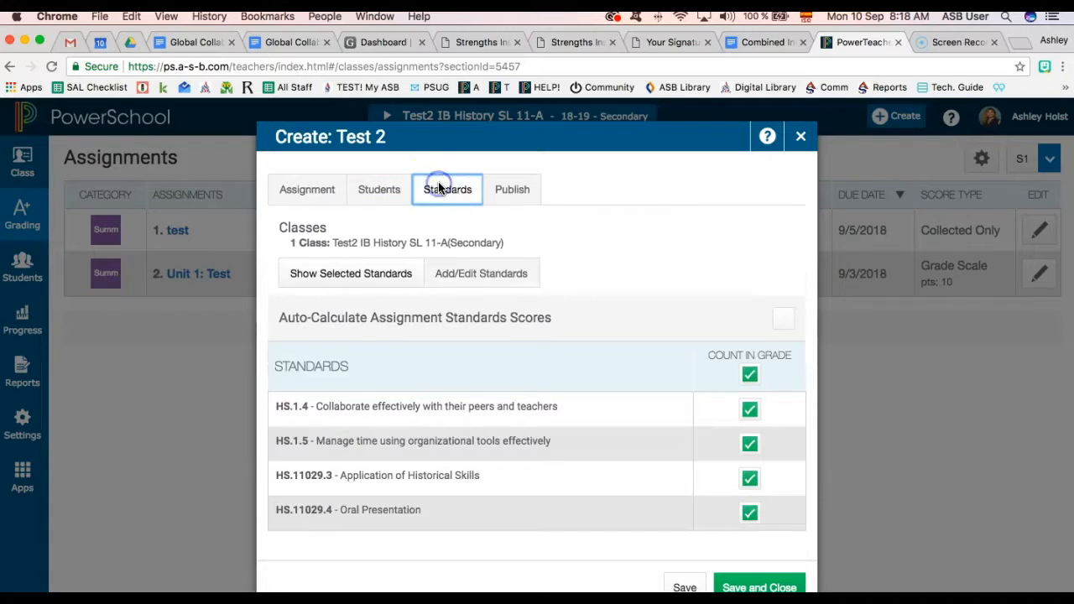
left_click(366, 282)
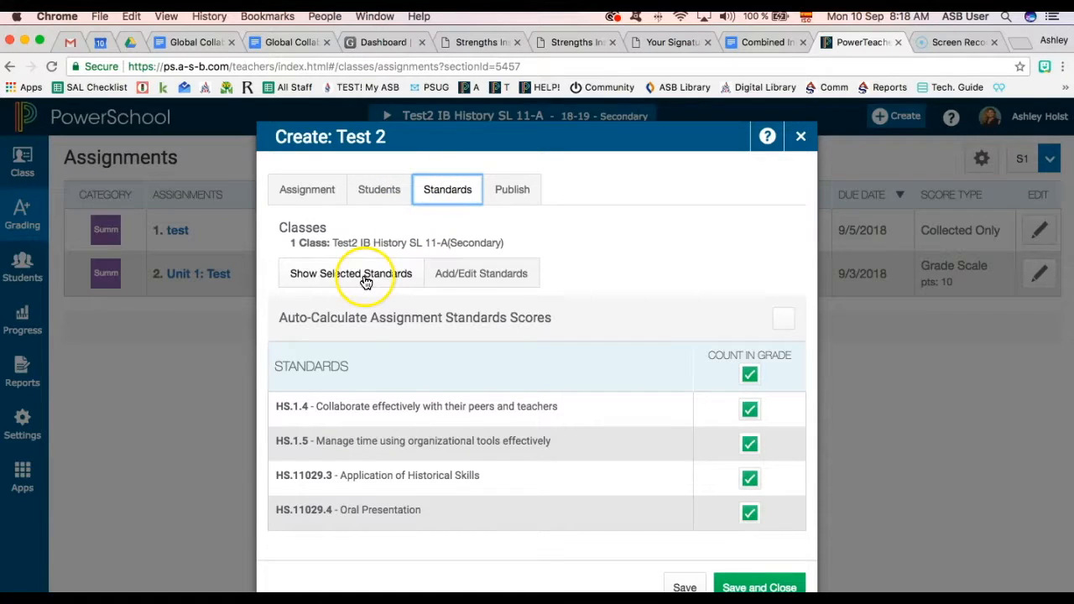
left_click(485, 274)
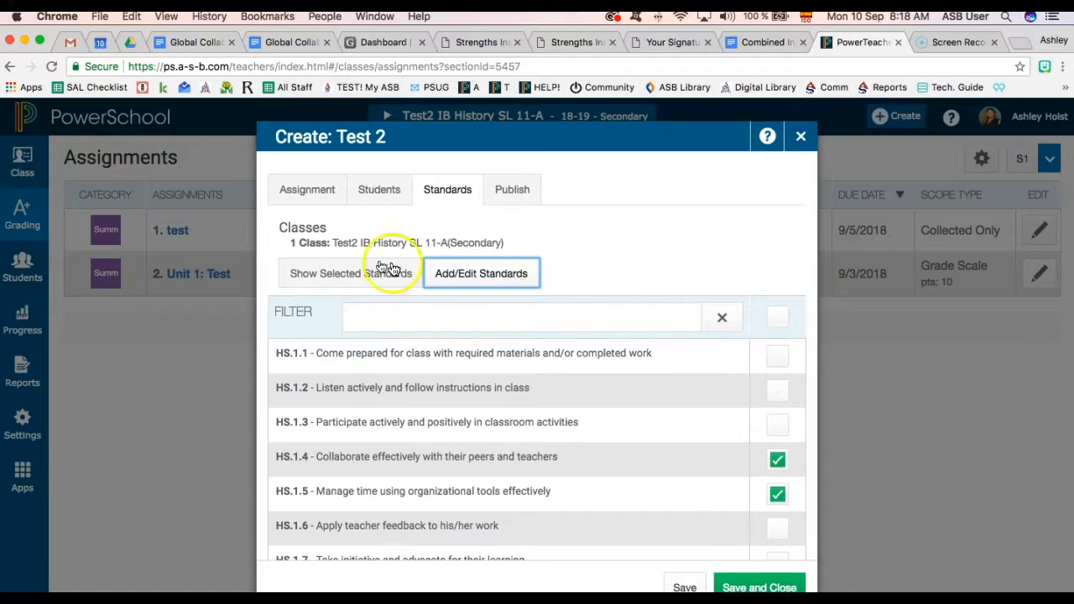
left_click(329, 270)
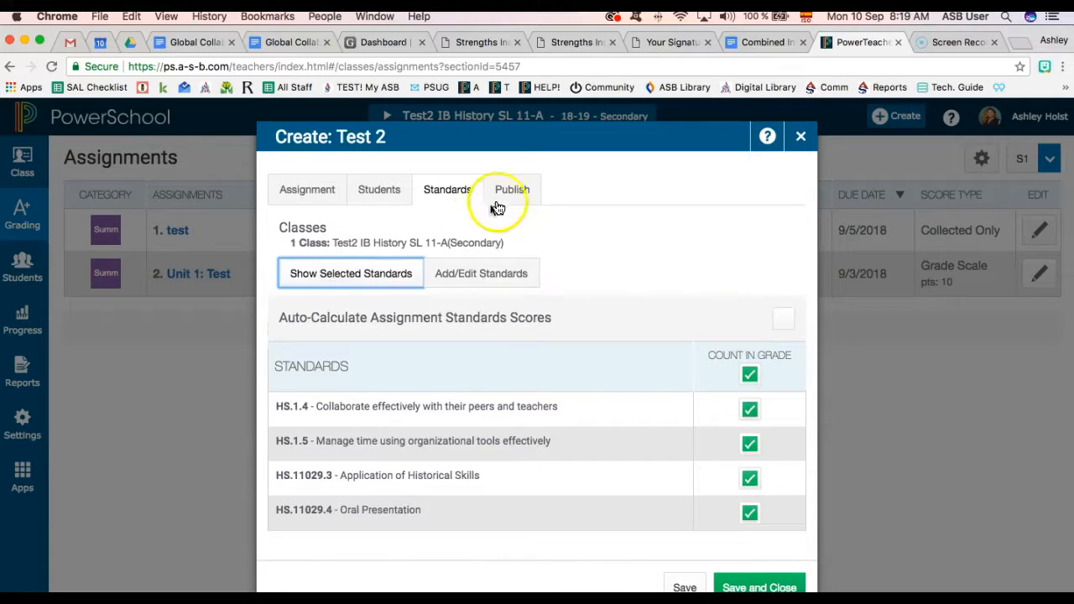
Step: Save and close the new Test 2 assignment and open its score sheet
left_click(787, 580)
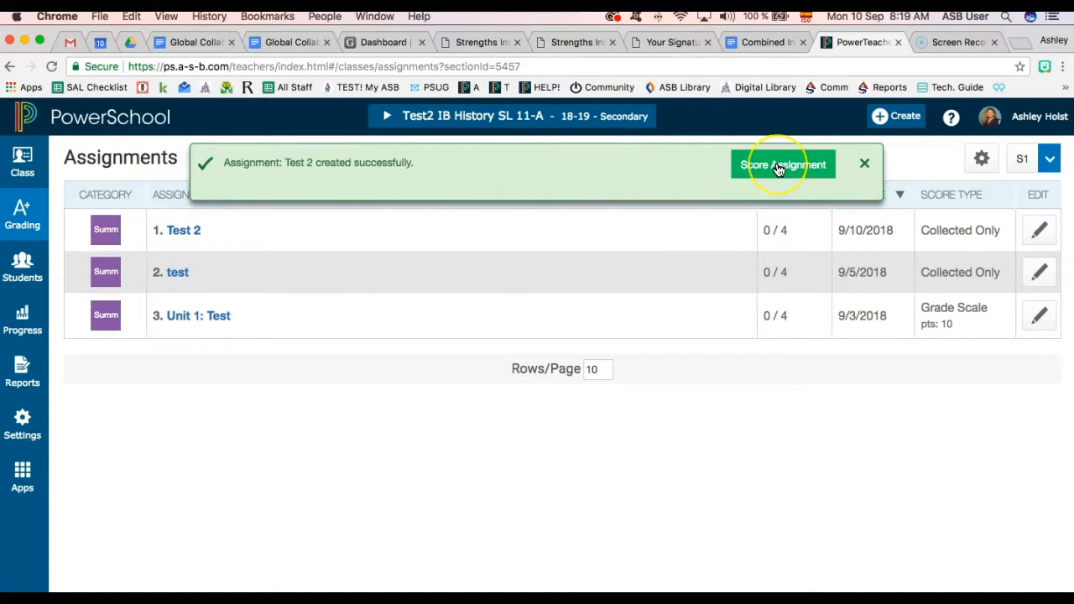
left_click(181, 231)
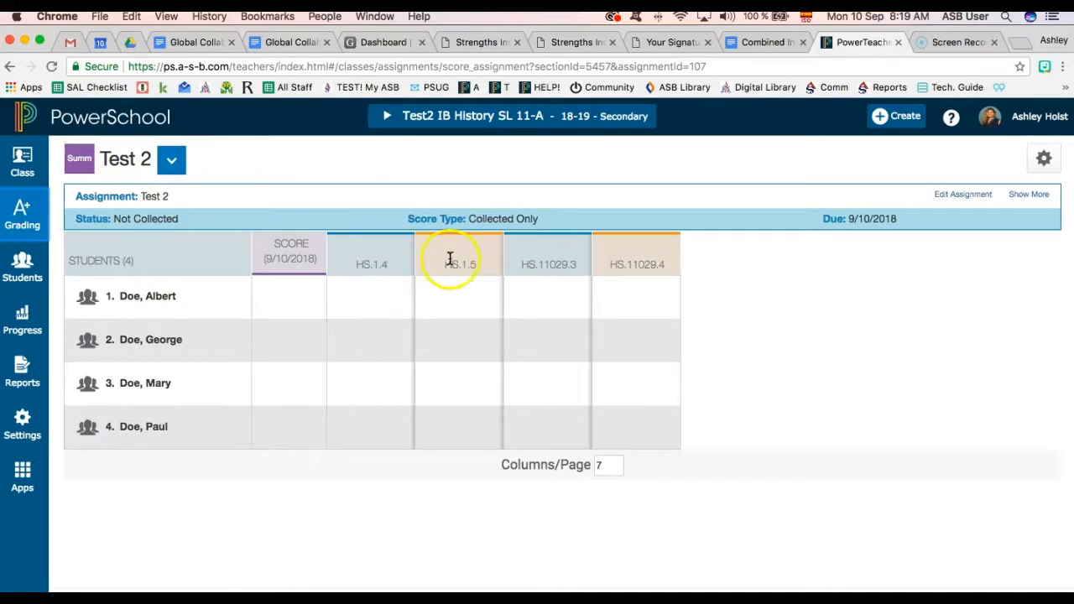
mouse_move(486, 264)
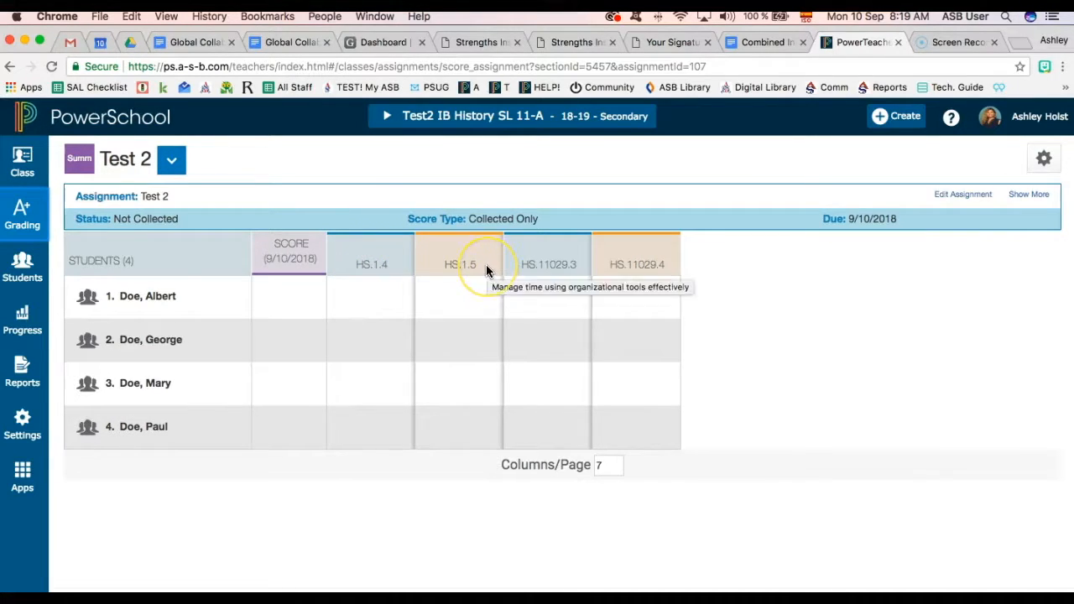
mouse_move(373, 261)
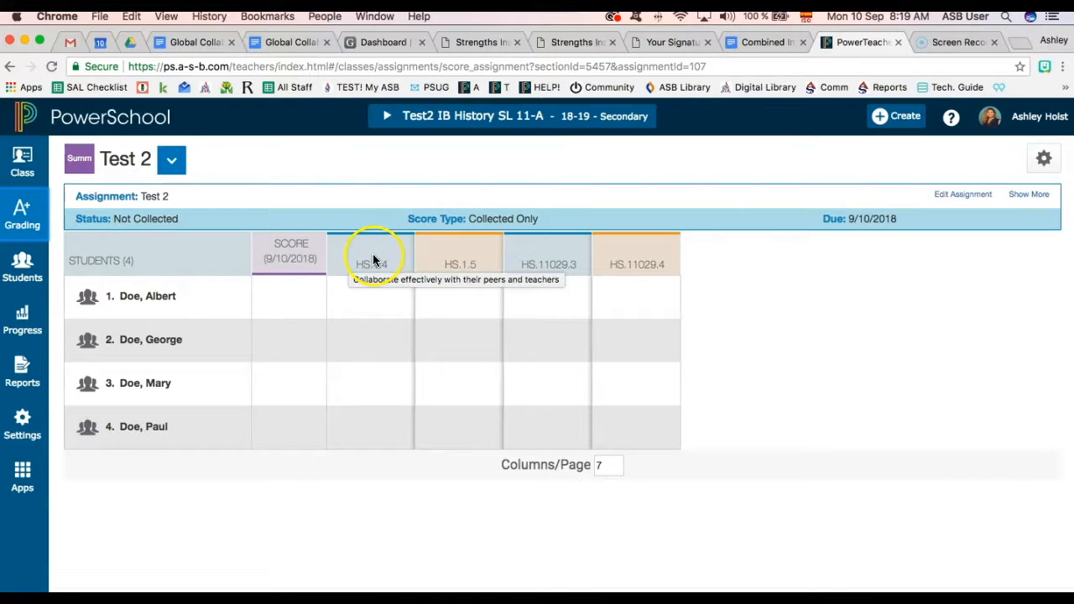
Step: Score all students E on standard HS.1.4 and D on HS.1.5 by filling down from the first student
left_click(361, 315)
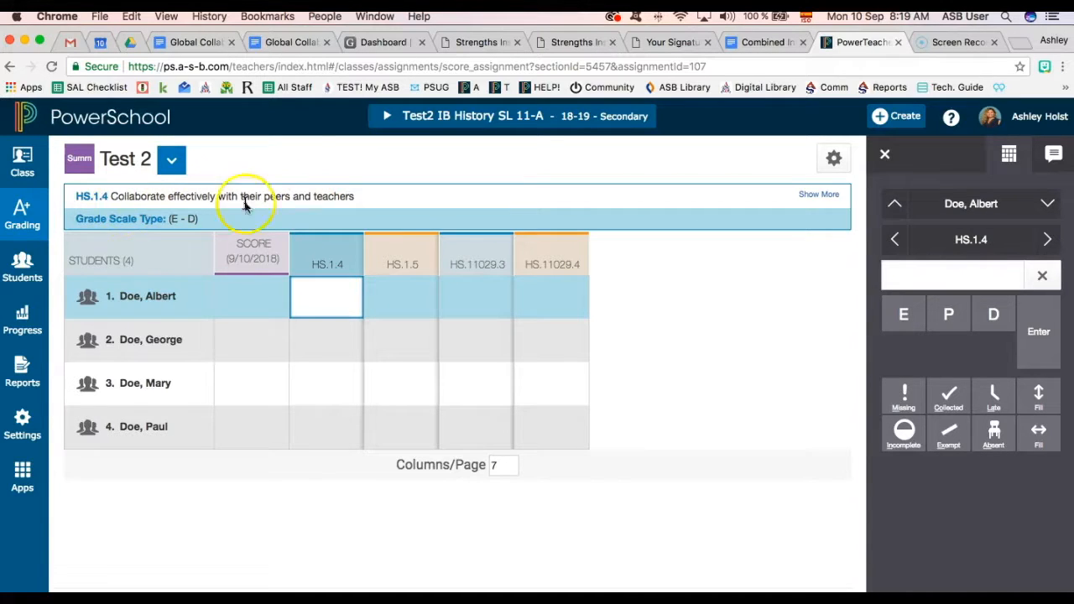
left_click(910, 319)
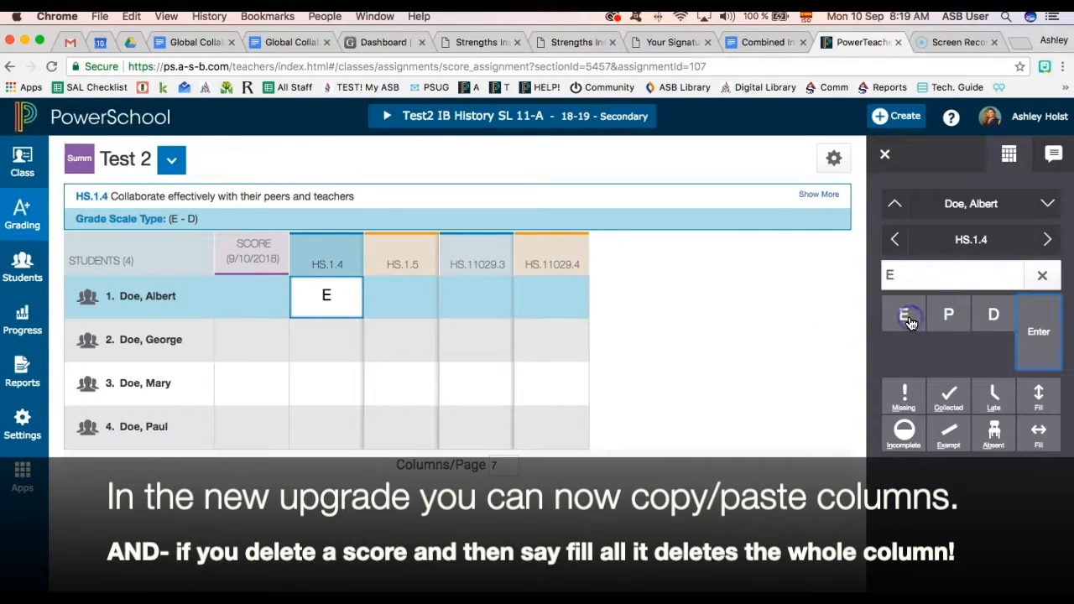
left_click(1039, 399)
left_click(640, 254)
left_click(402, 295)
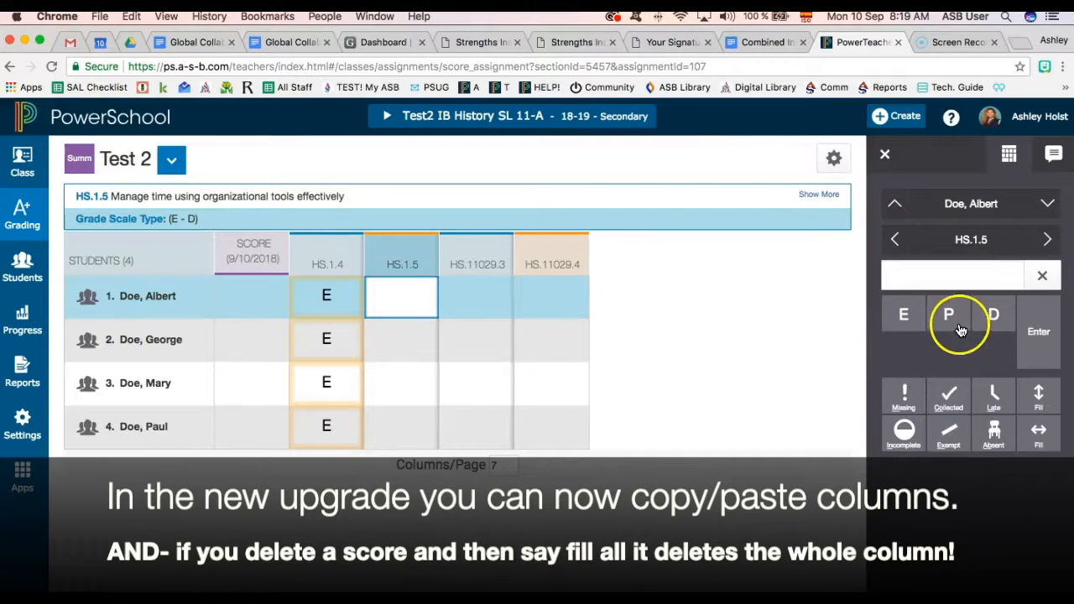
left_click(993, 317)
left_click(1038, 394)
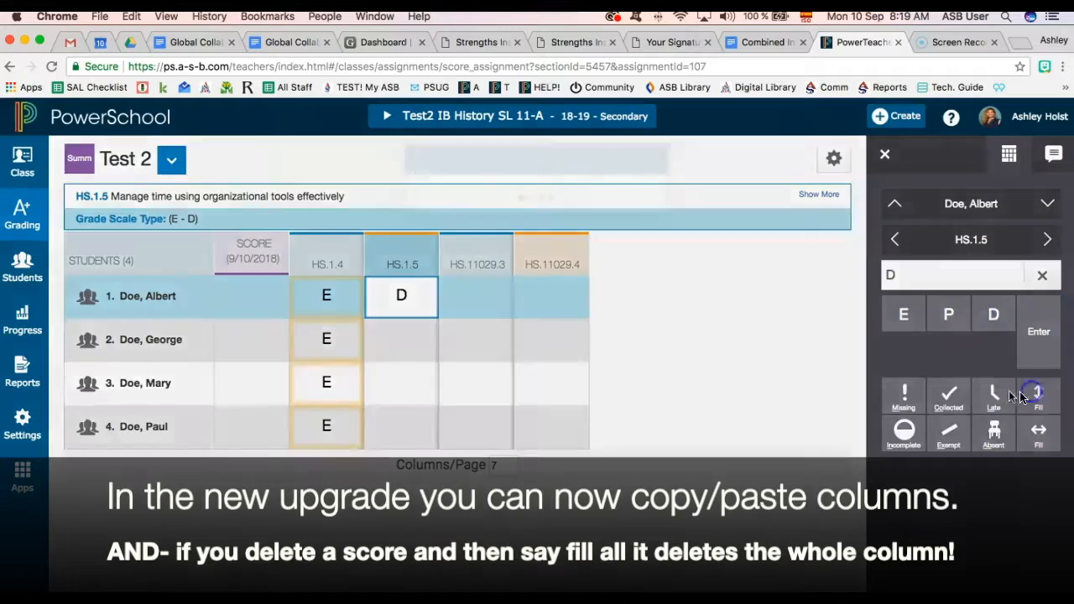
left_click(643, 258)
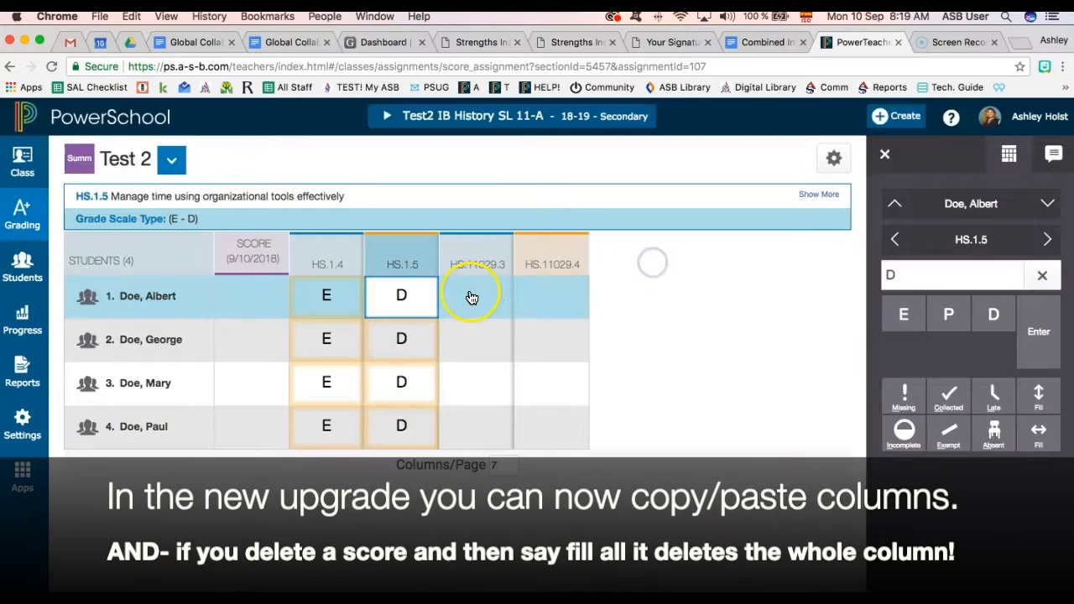
Step: Score all students 6 on standard HS.11029.3 and 5 on HS.11029.4 by filling down from the first student
left_click(472, 298)
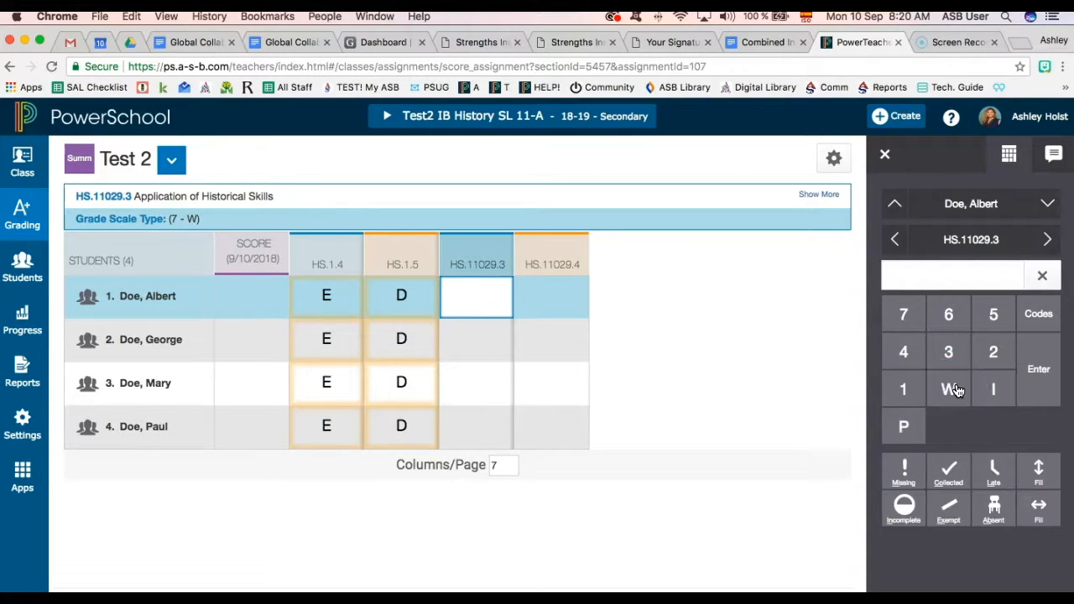
left_click(948, 317)
left_click(1048, 480)
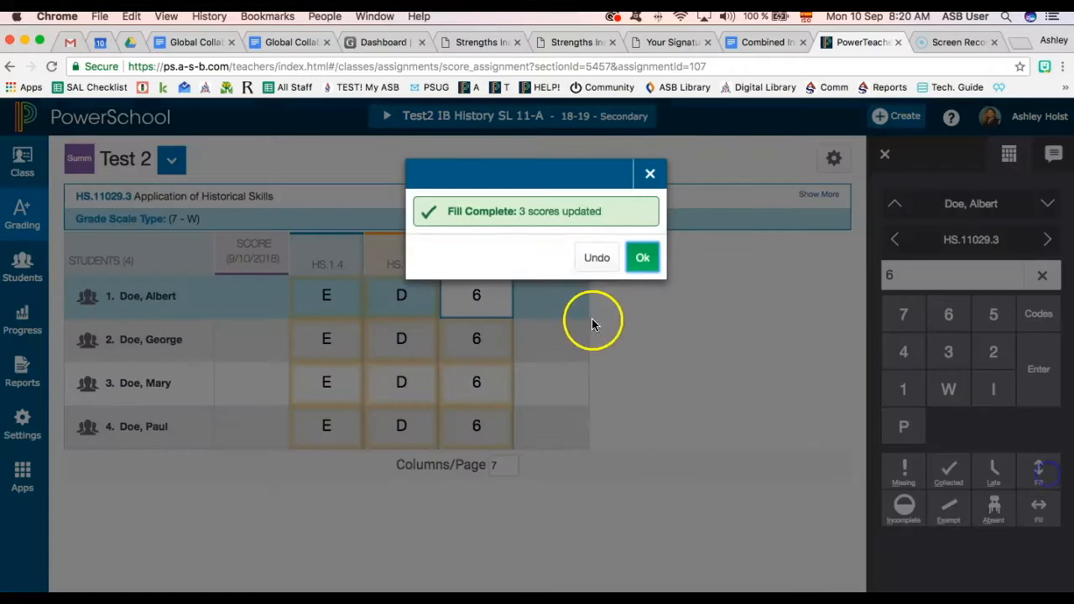
left_click(636, 255)
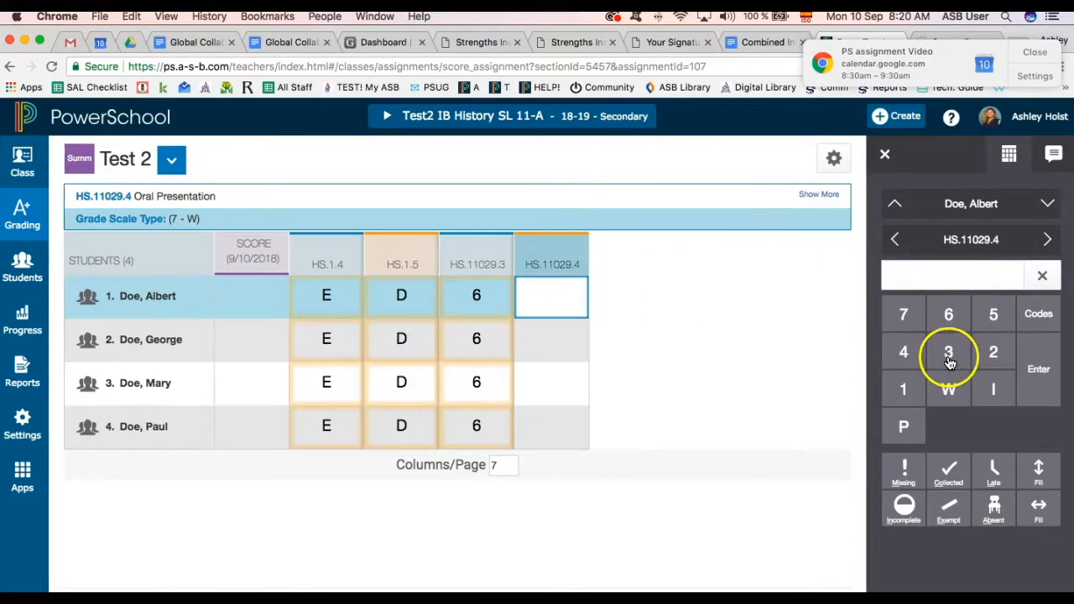
left_click(993, 314)
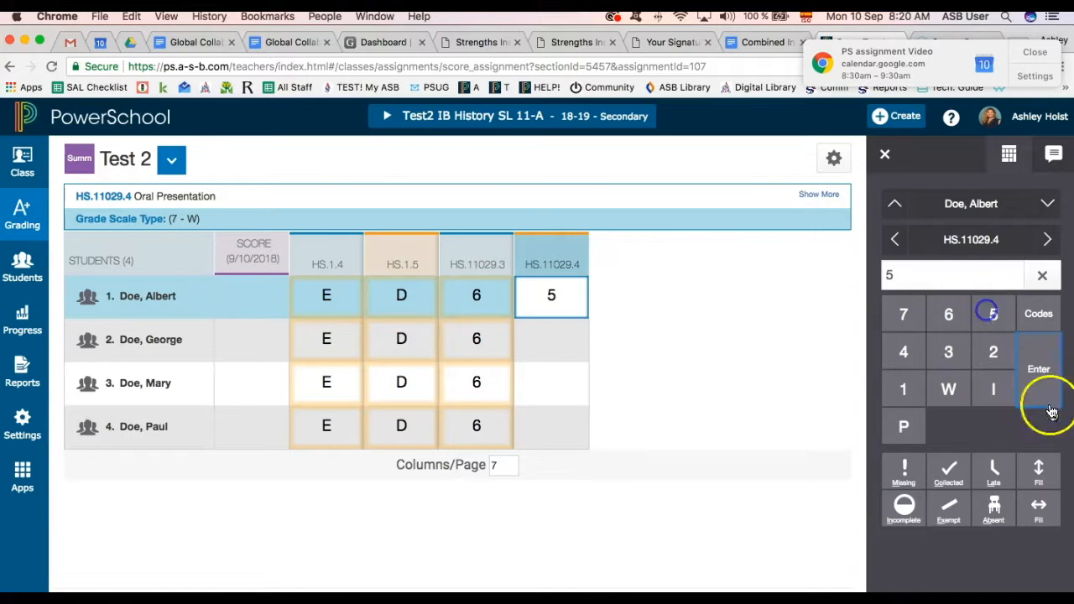
left_click(1046, 478)
left_click(641, 257)
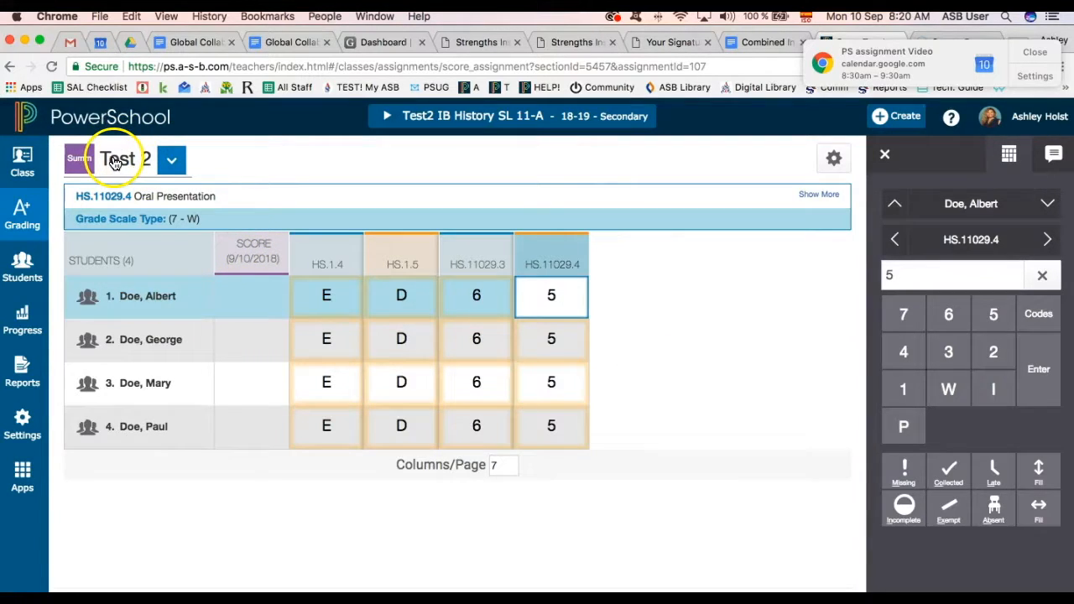
Step: Mark the first student's overall Test 2 score as Collected and fill that mark down to all students
left_click(255, 309)
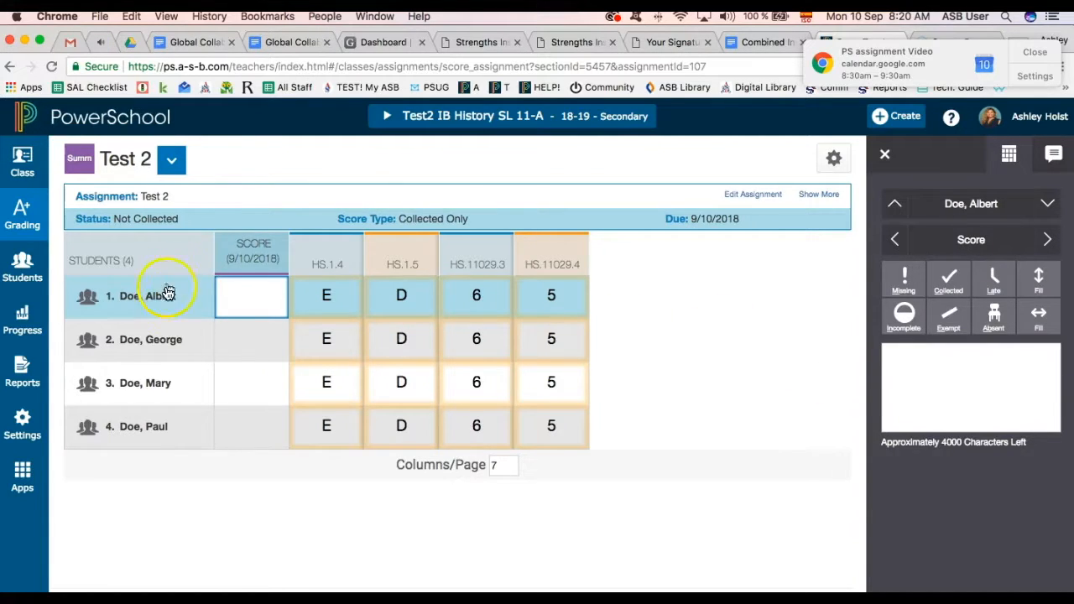
left_click(918, 378)
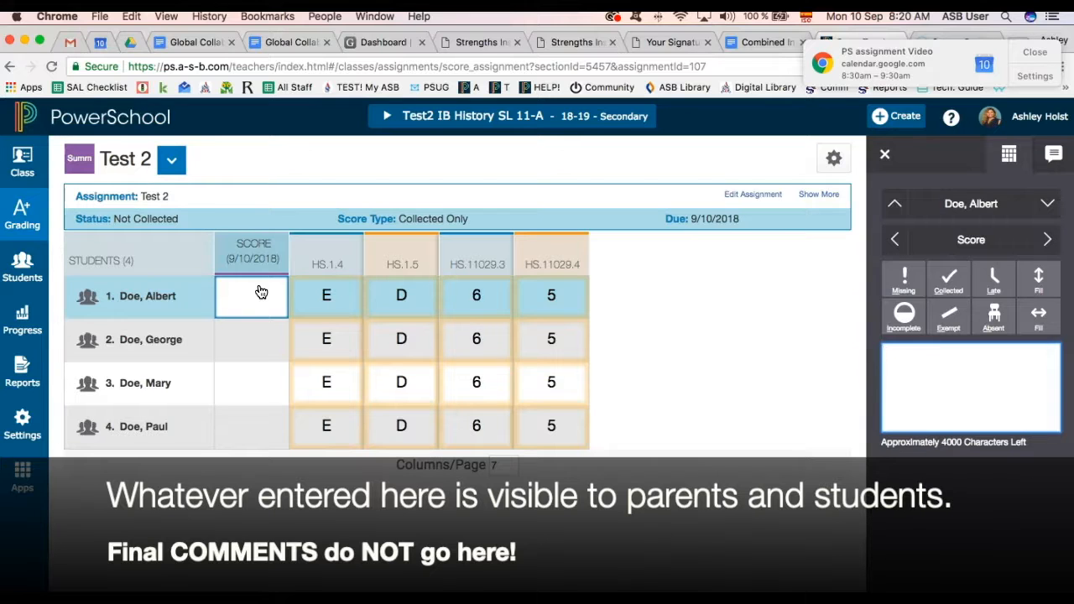
left_click(911, 282)
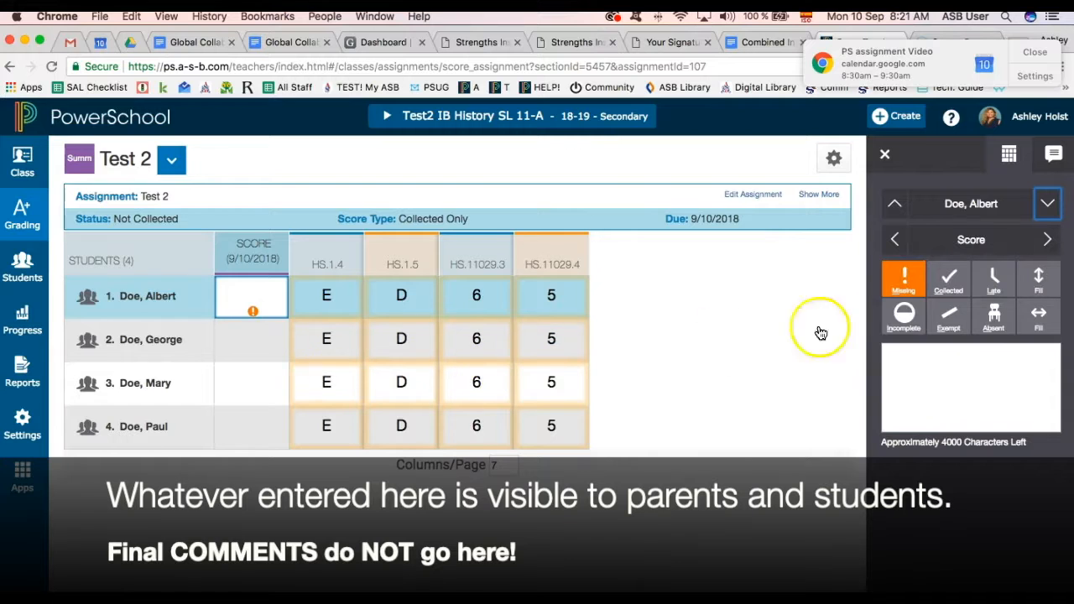
left_click(949, 281)
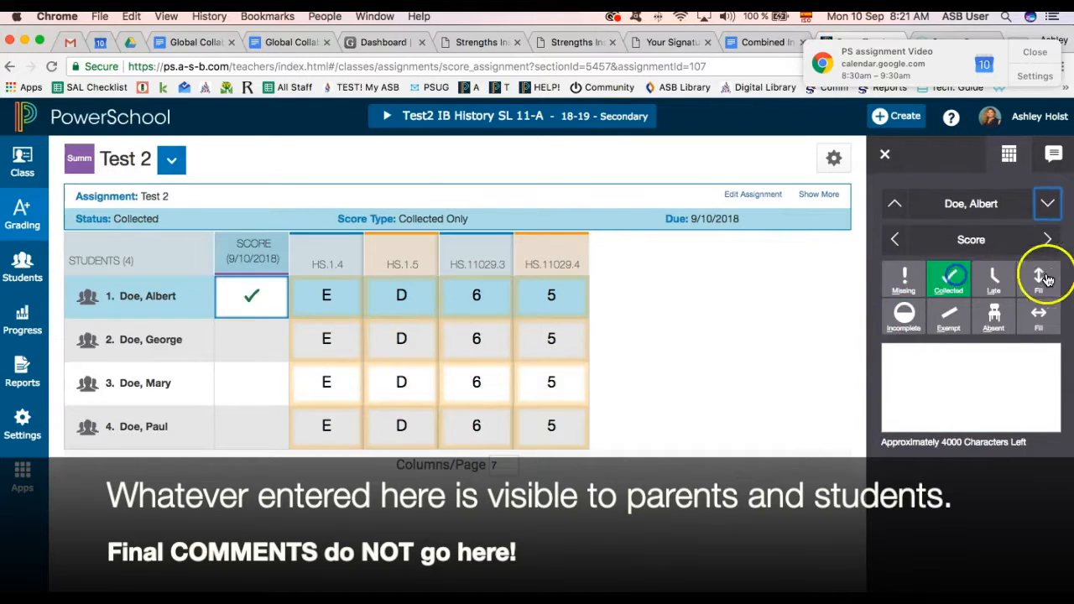
left_click(1039, 277)
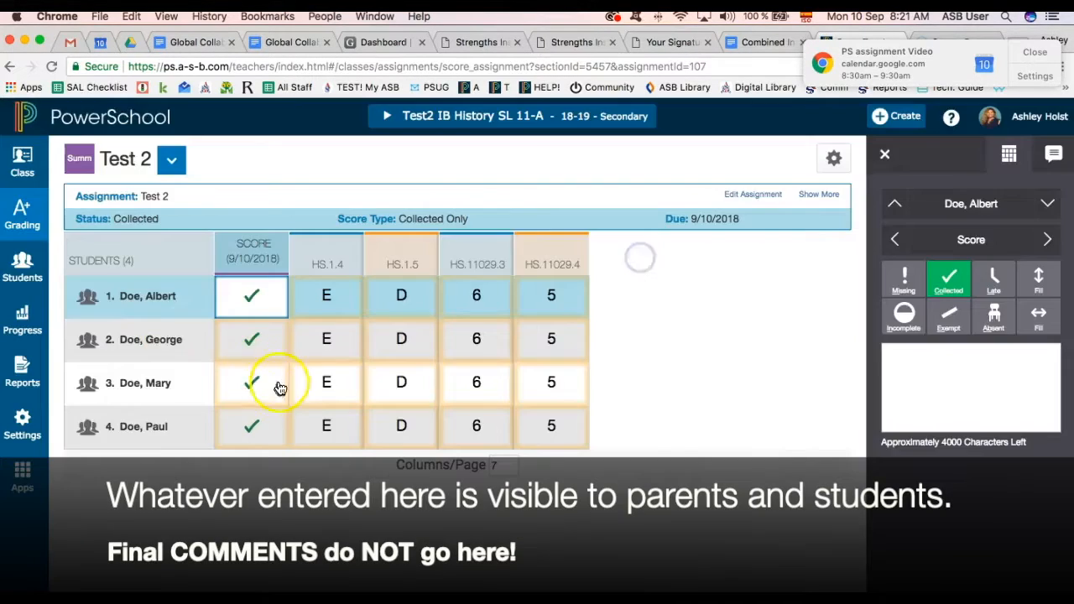
Step: Flag the third student's overall Test 2 score as Missing, leaving the Late flag off
left_click(271, 386)
left_click(998, 281)
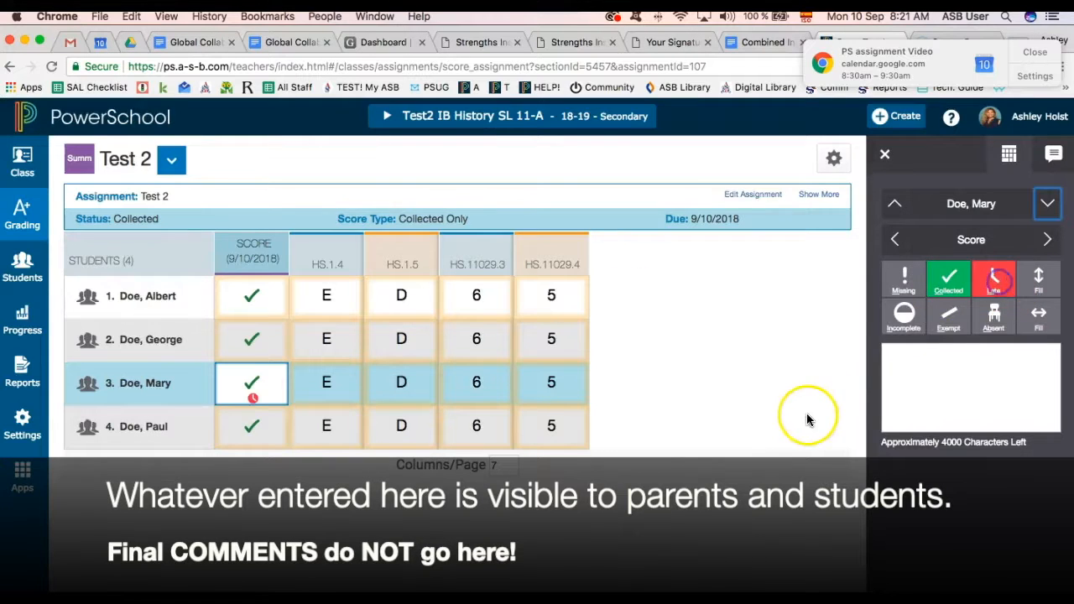
left_click(903, 279)
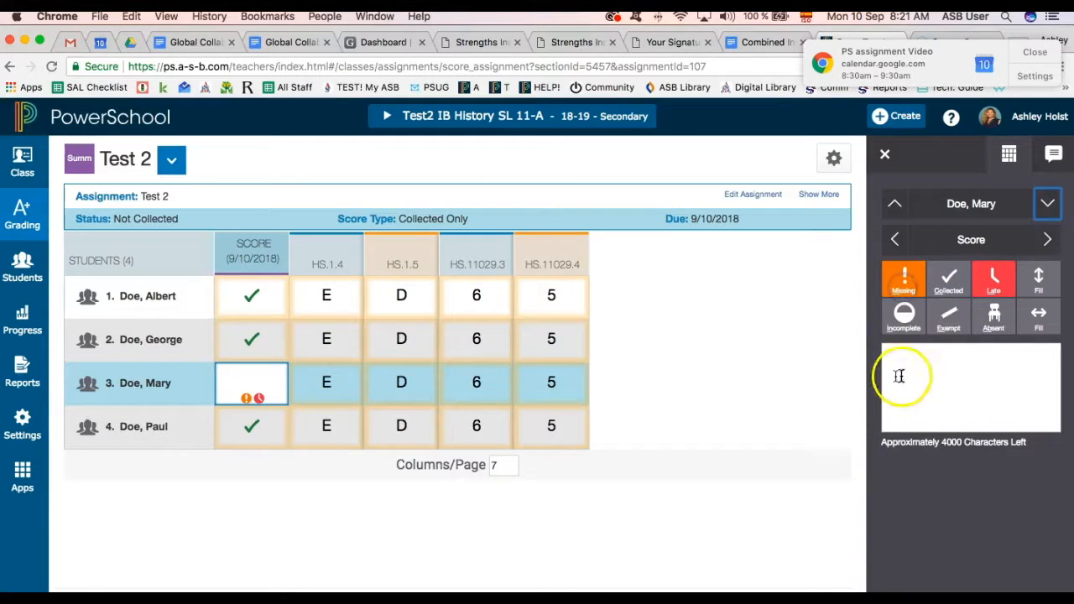
left_click(993, 279)
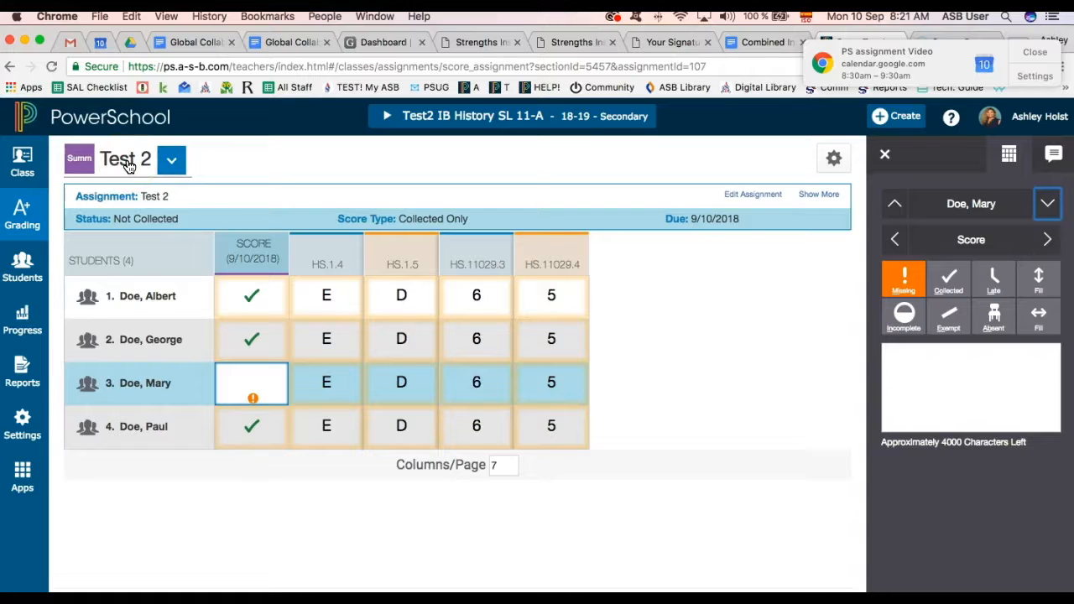
Step: Save the Test 2 scores and return to the class's assignments list
left_click(551, 303)
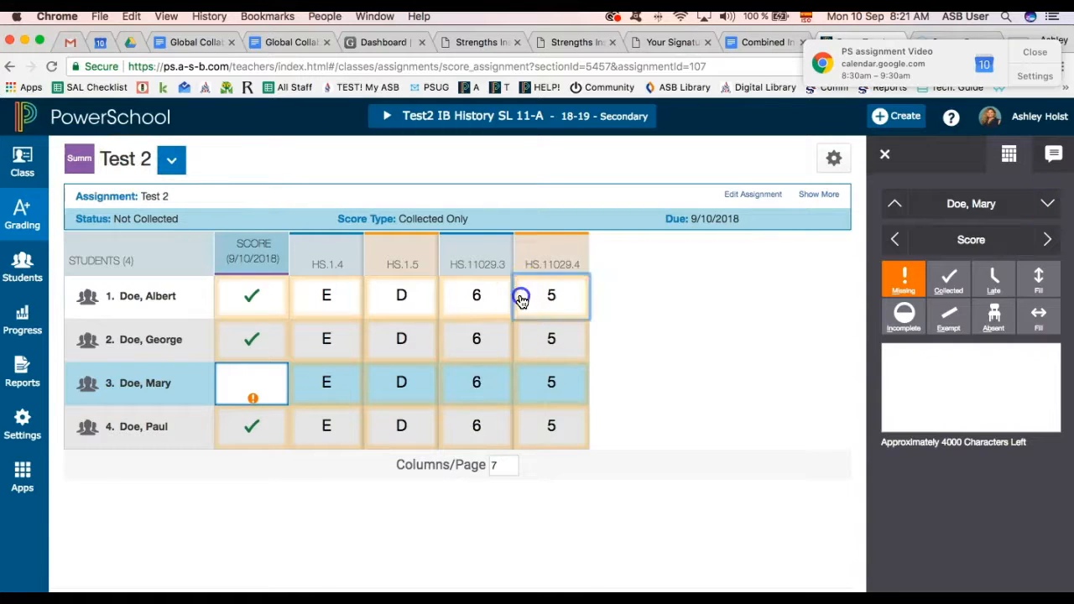
left_click(468, 300)
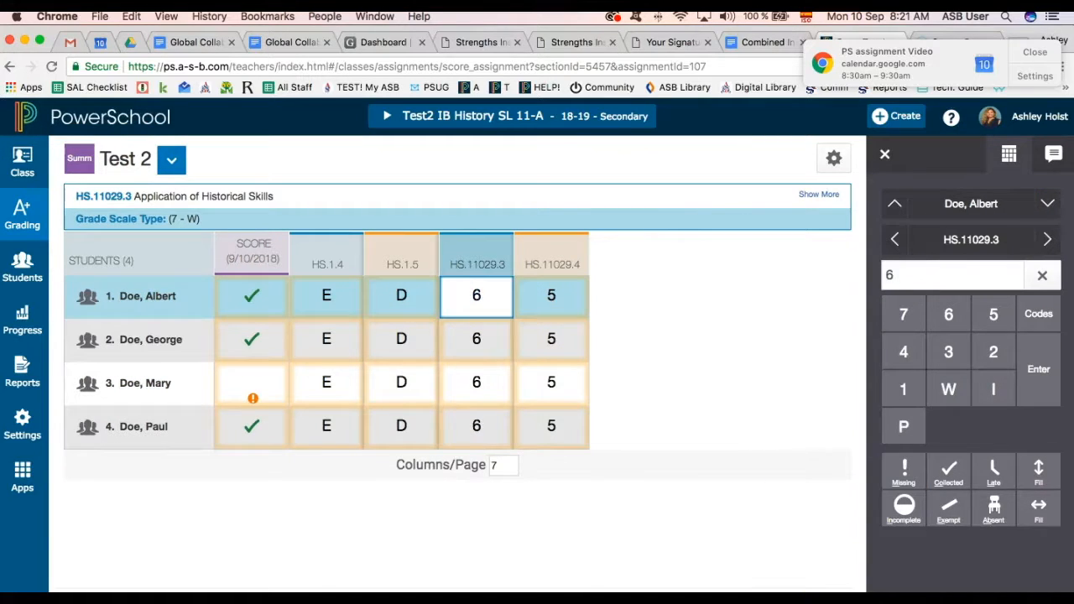
left_click(786, 595)
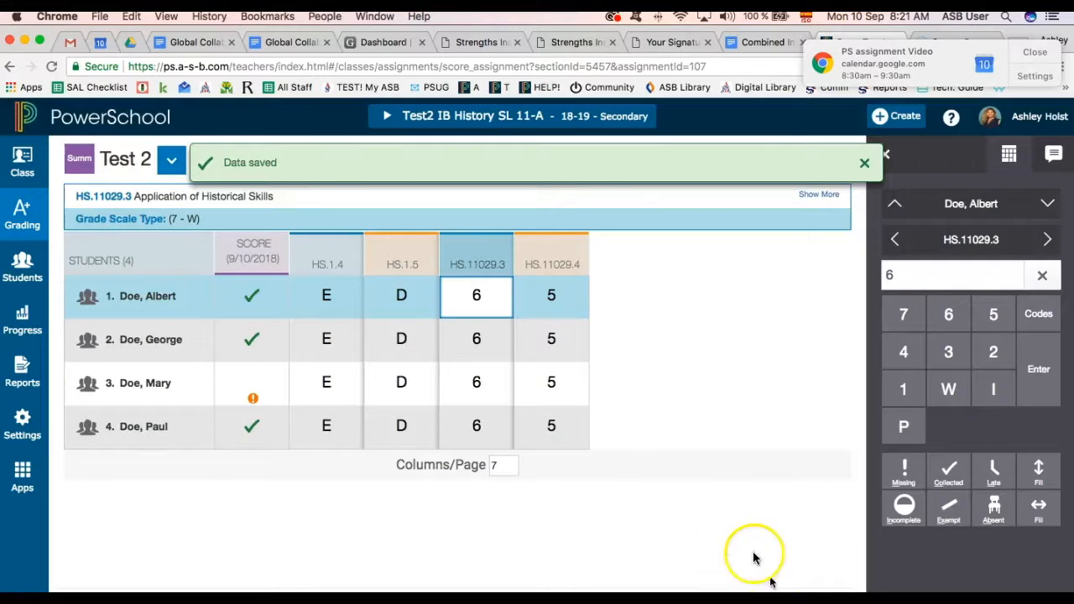
left_click(865, 162)
left_click(21, 216)
left_click(137, 207)
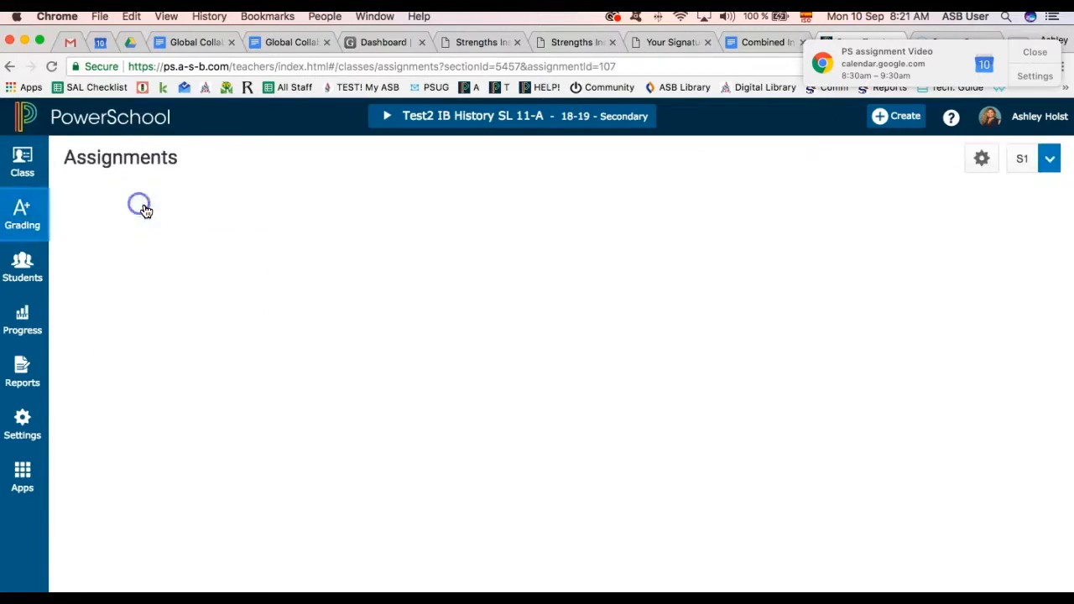